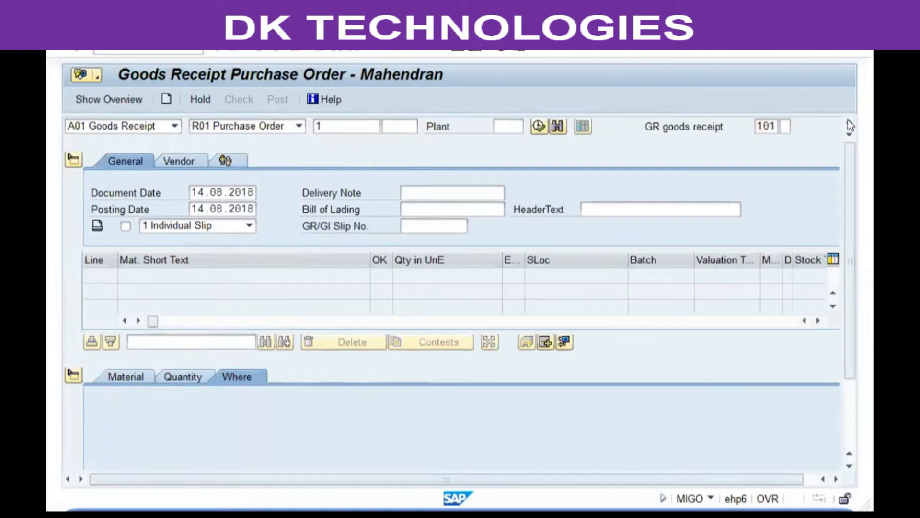
Collapse the header and change the line's entry quantity from 500 to 100 KG
{"action": "left_click", "coordinate": [74, 159]}
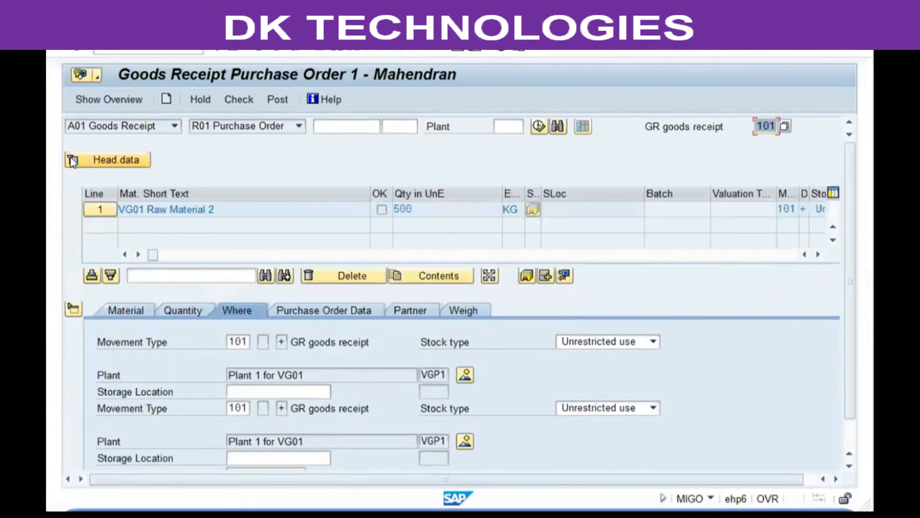
{"action": "left_click", "coordinate": [180, 309]}
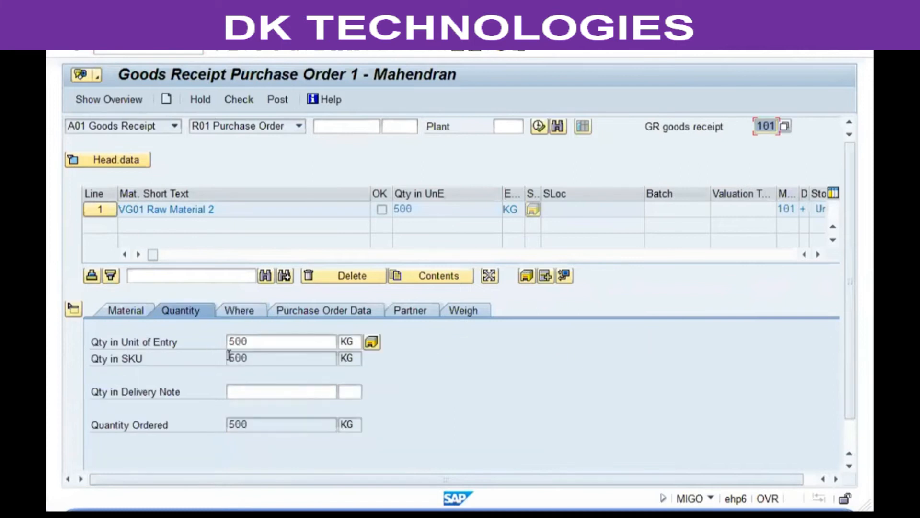
{"action": "double_click", "coordinate": [229, 341]}
{"action": "type", "text": "100"}
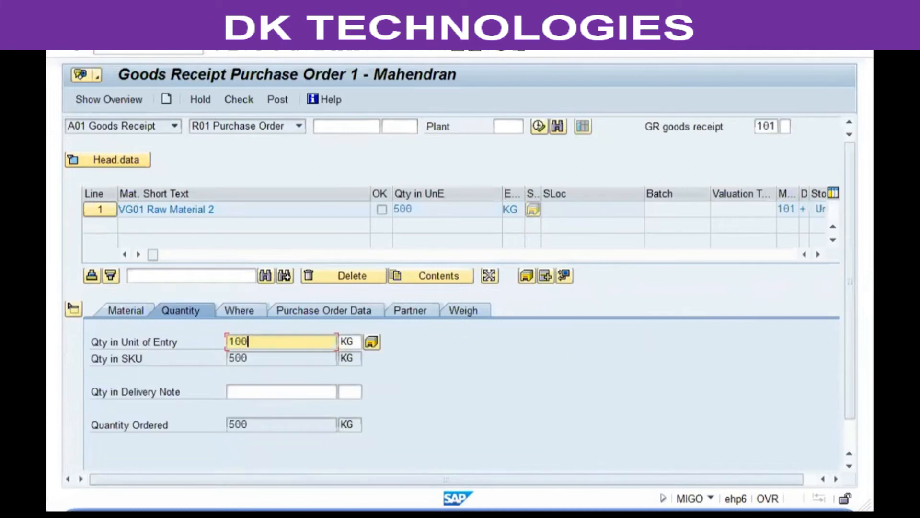
{"action": "key", "text": "Return"}
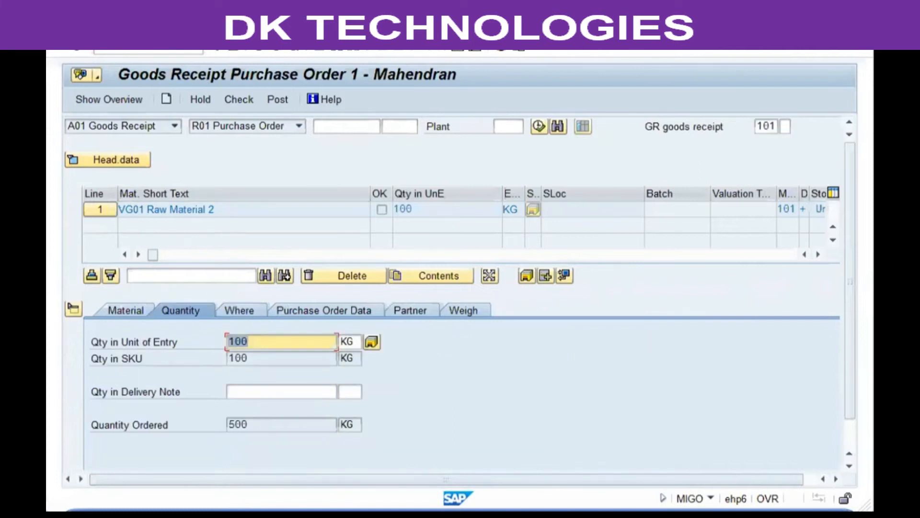
Set storage location SL01 for the line and tick Item OK
{"action": "left_click", "coordinate": [249, 311]}
{"action": "left_click", "coordinate": [254, 390]}
{"action": "type", "text": "sl01"}
{"action": "key", "text": "Return"}
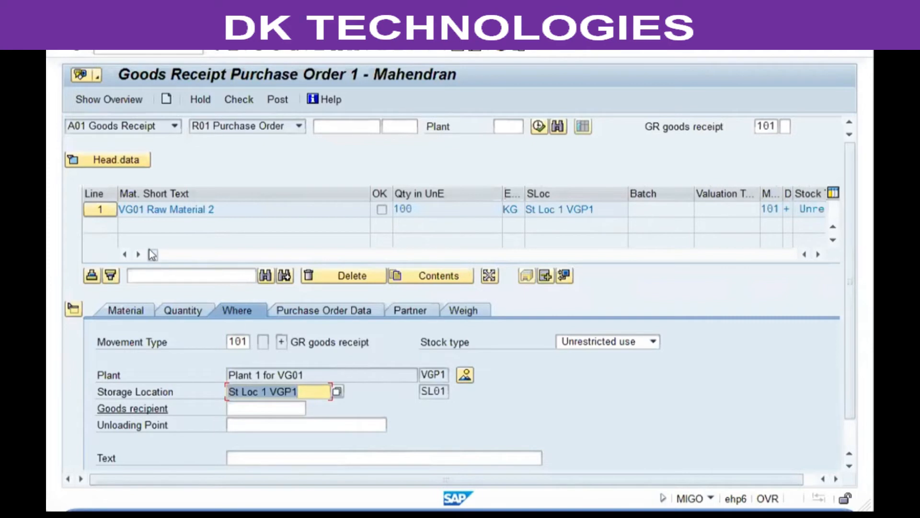
{"action": "scroll", "coordinate": [118, 331], "scroll_direction": "down", "scroll_amount": 1}
{"action": "left_click", "coordinate": [133, 458]}
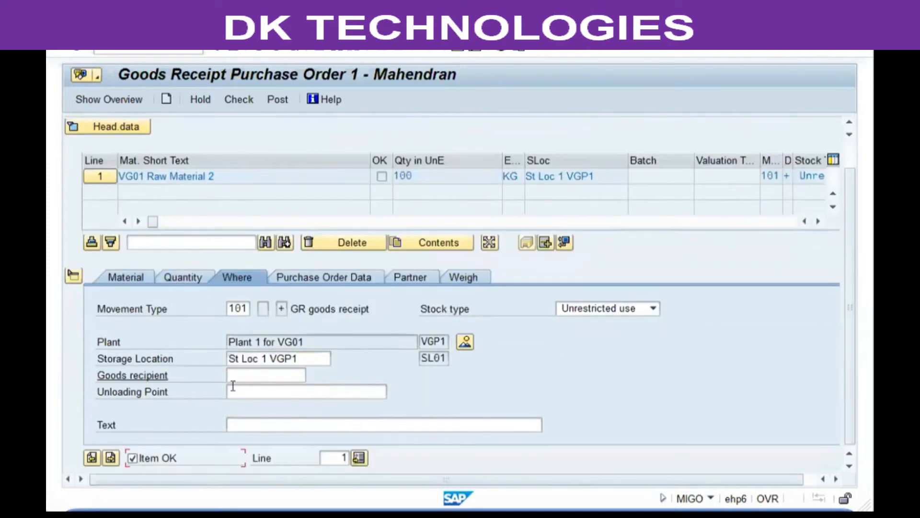
{"action": "scroll", "coordinate": [235, 388], "scroll_direction": "up", "scroll_amount": 2}
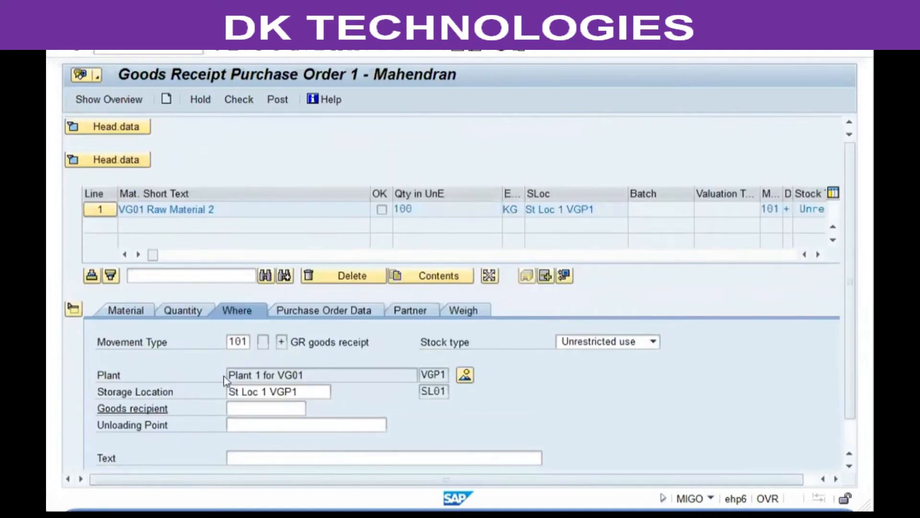
Check the receipt, reviewing the ordered quantity of 500 and the line's status messages
{"action": "left_click", "coordinate": [237, 99]}
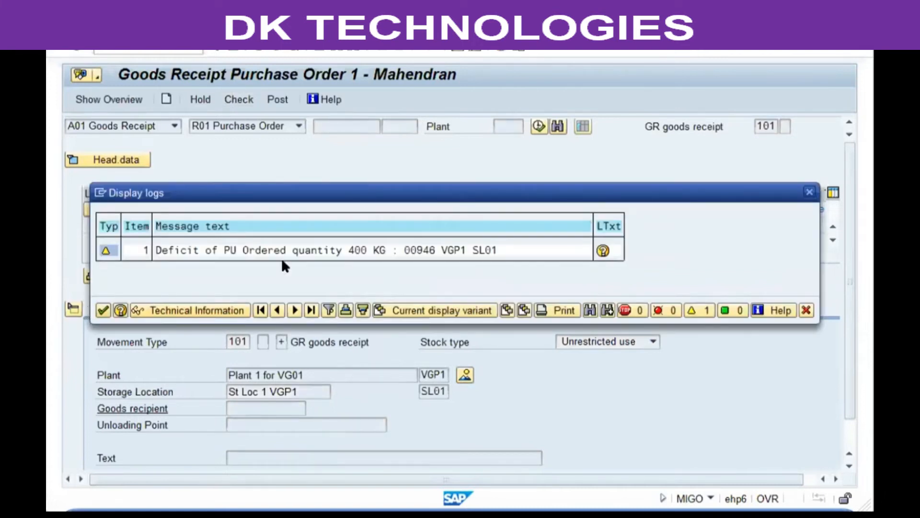
{"action": "left_click", "coordinate": [103, 311]}
{"action": "left_click", "coordinate": [182, 294]}
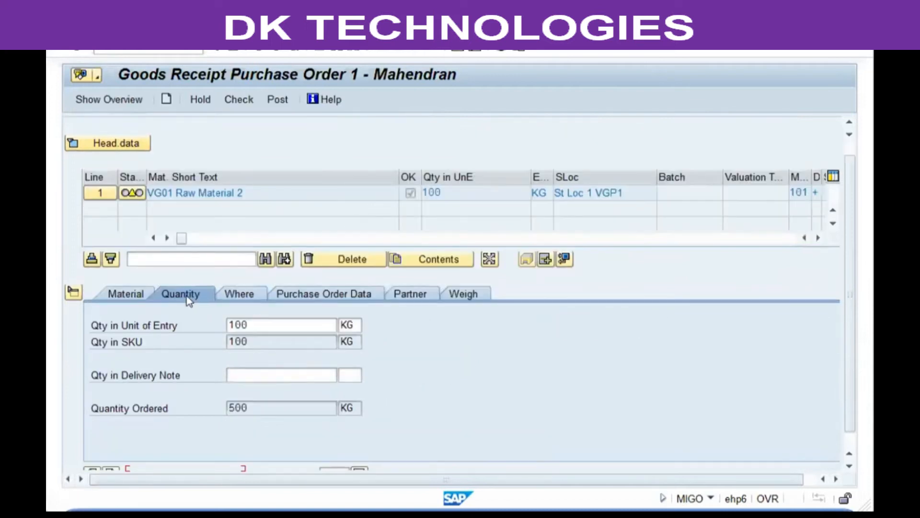
{"action": "double_click", "coordinate": [243, 408]}
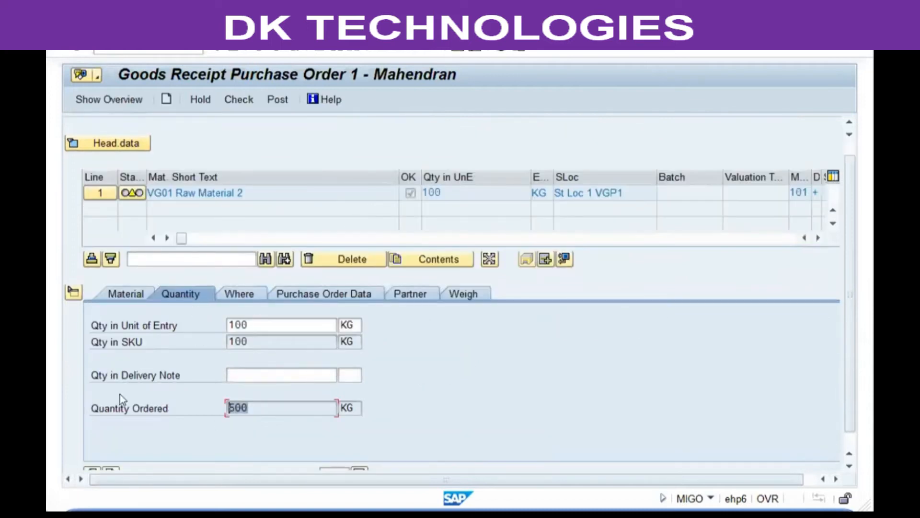
{"action": "left_click", "coordinate": [238, 294]}
{"action": "left_click", "coordinate": [131, 194]}
{"action": "left_click", "coordinate": [131, 194]}
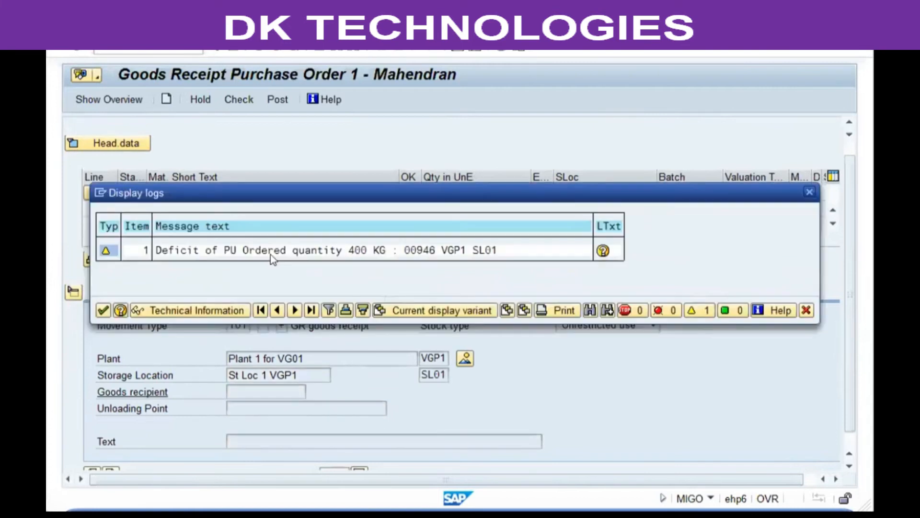
{"action": "left_click", "coordinate": [103, 310]}
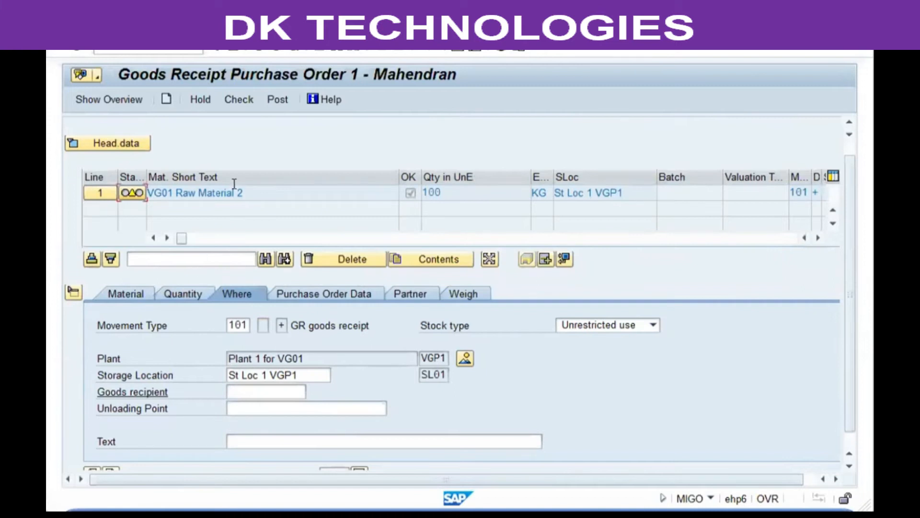
Post the receipt, hit the 3001 account-determination error, and switch to OBYC BSX
{"action": "left_click", "coordinate": [276, 100]}
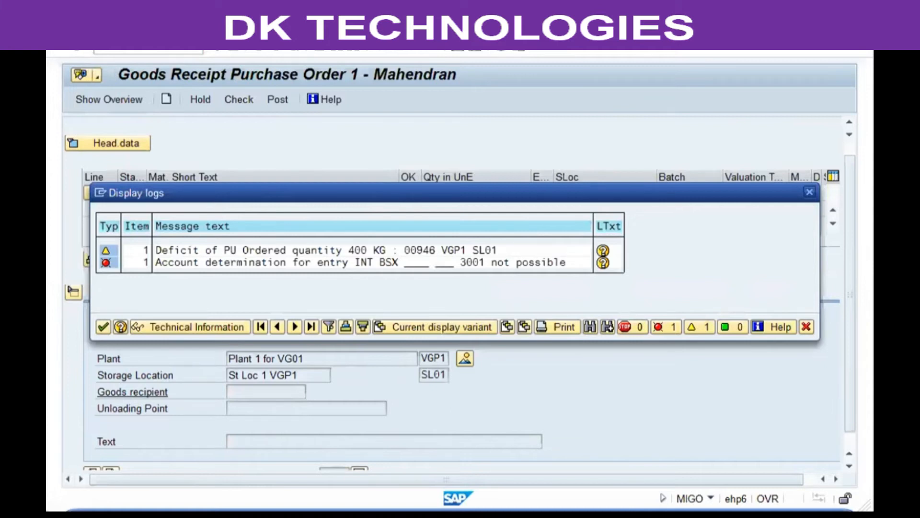
{"action": "key", "text": "alt+Tab"}
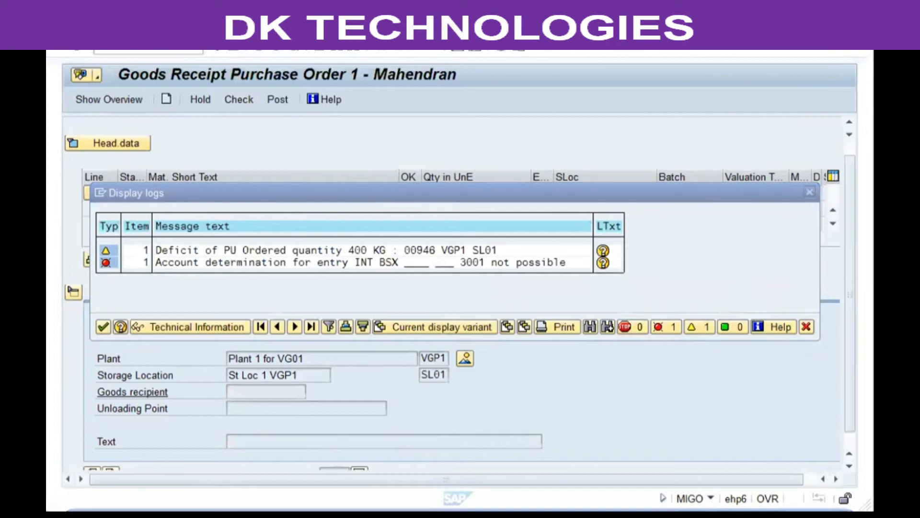
{"action": "key", "text": "alt+Tab"}
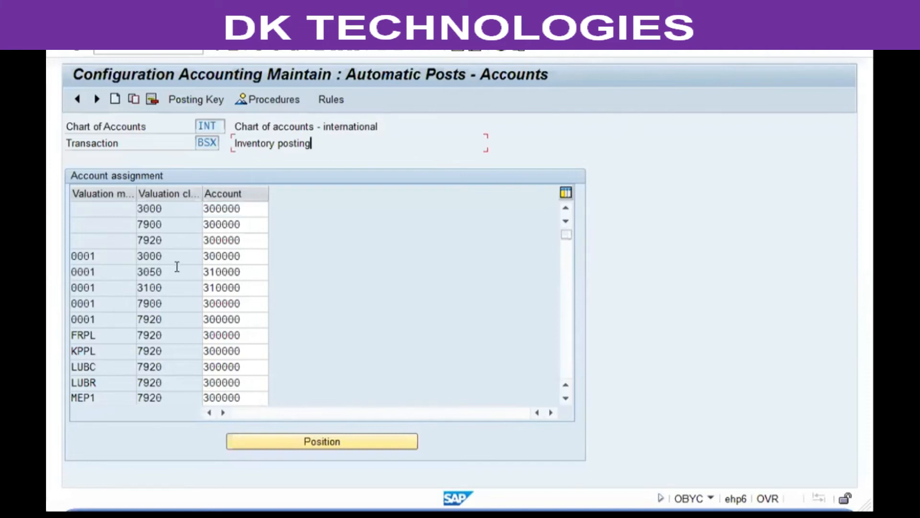
Add a BSX row mapping valuation class 3001 to account 300000, save, and back out
{"action": "scroll", "coordinate": [176, 281], "scroll_direction": "down", "scroll_amount": 3}
{"action": "scroll", "coordinate": [176, 281], "scroll_direction": "down", "scroll_amount": 1}
{"action": "left_click", "coordinate": [152, 270]}
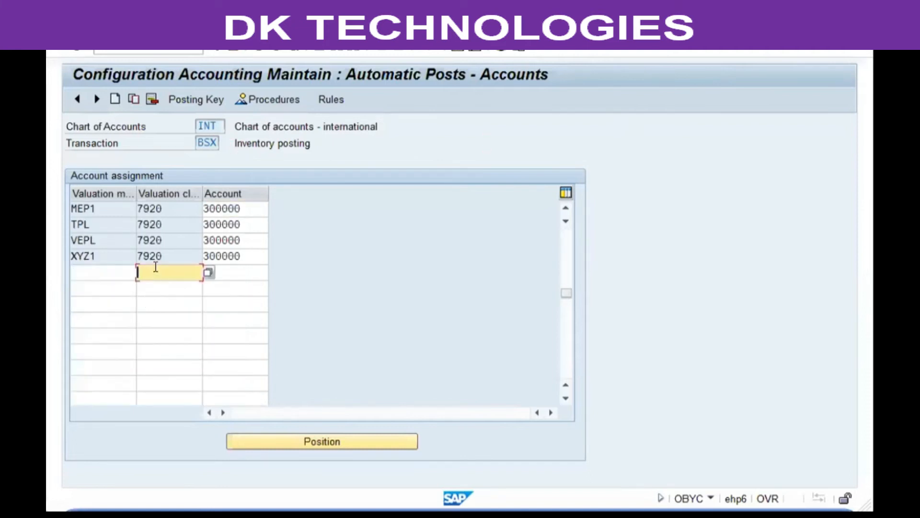
{"action": "type", "text": "3001"}
{"action": "key", "text": "Tab"}
{"action": "type", "text": "3"}
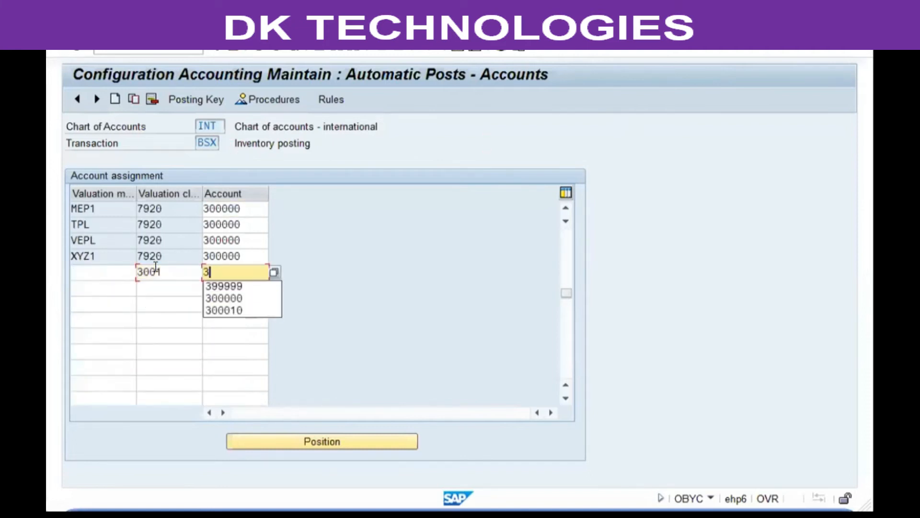
{"action": "type", "text": "00000"}
{"action": "key", "text": "Return"}
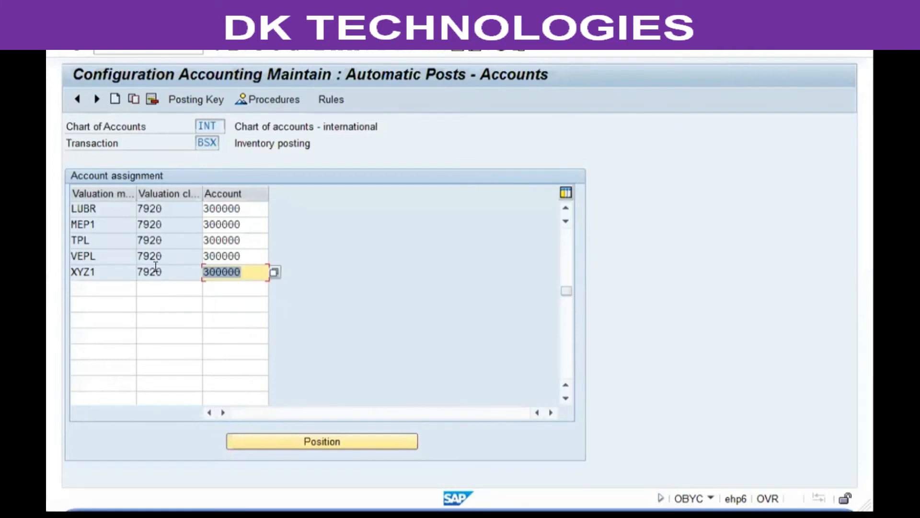
{"action": "key", "text": "ctrl+s"}
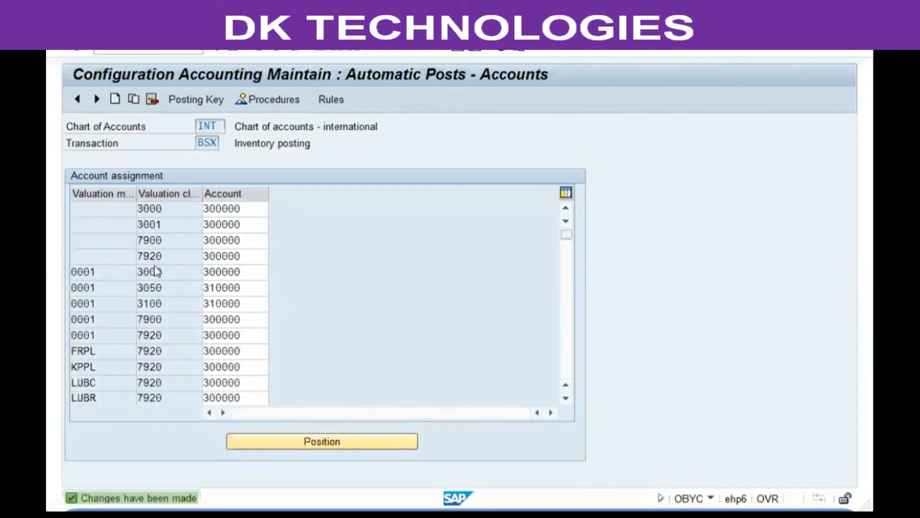
{"action": "key", "text": "F3"}
{"action": "key", "text": "F3"}
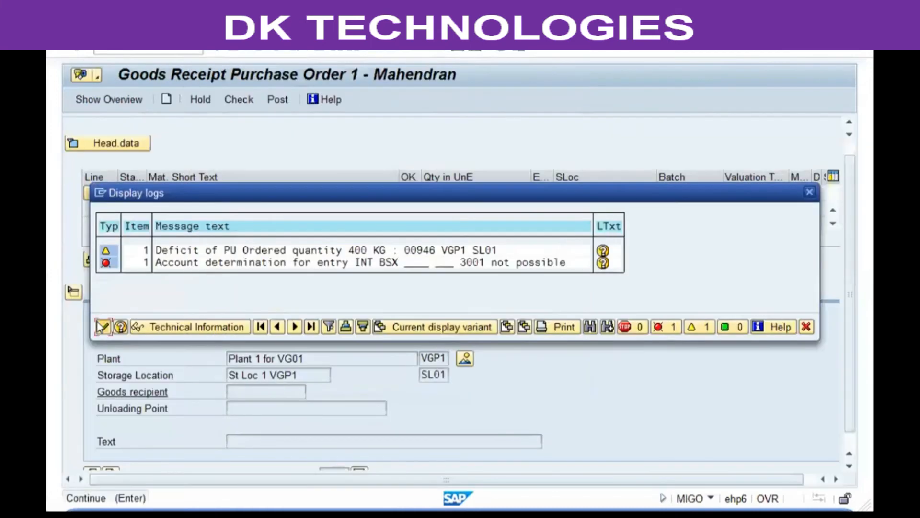
{"action": "key", "text": "Return"}
{"action": "left_click", "coordinate": [276, 101]}
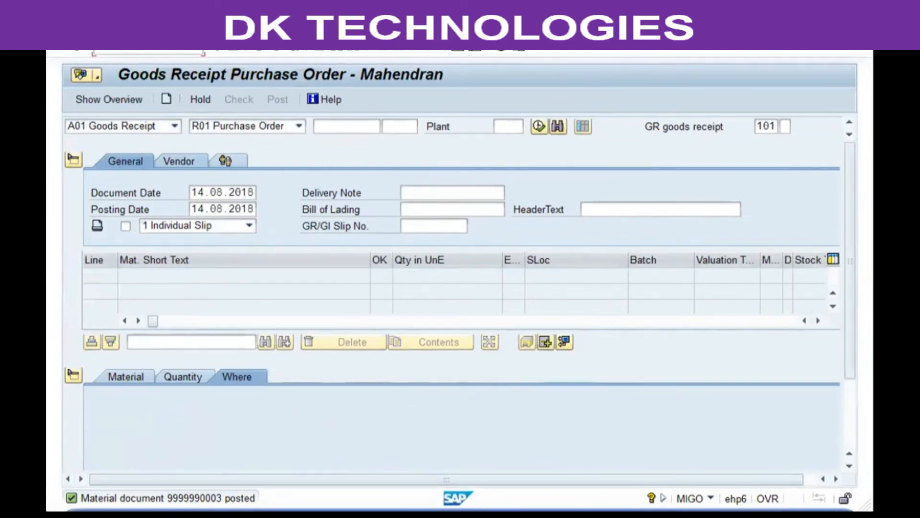
{"action": "key", "text": "Return"}
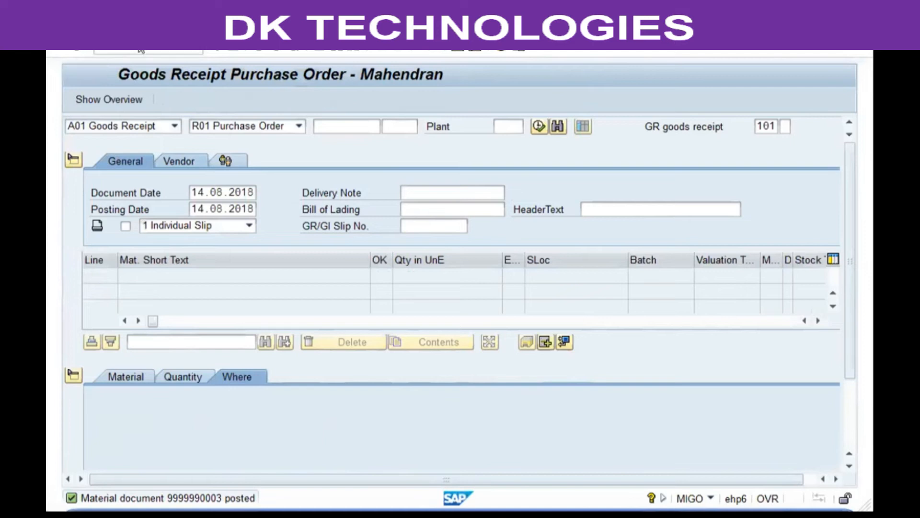
{"action": "key", "text": "Return"}
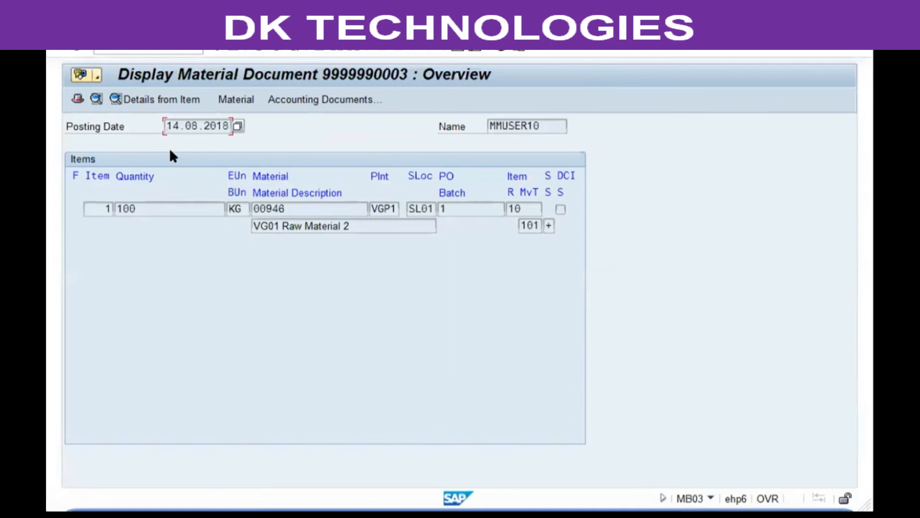
Review quantity 100, material 00946, plant VGP1 and SL01, then open the accounting documents
{"action": "left_click", "coordinate": [147, 214]}
{"action": "left_click", "coordinate": [310, 226]}
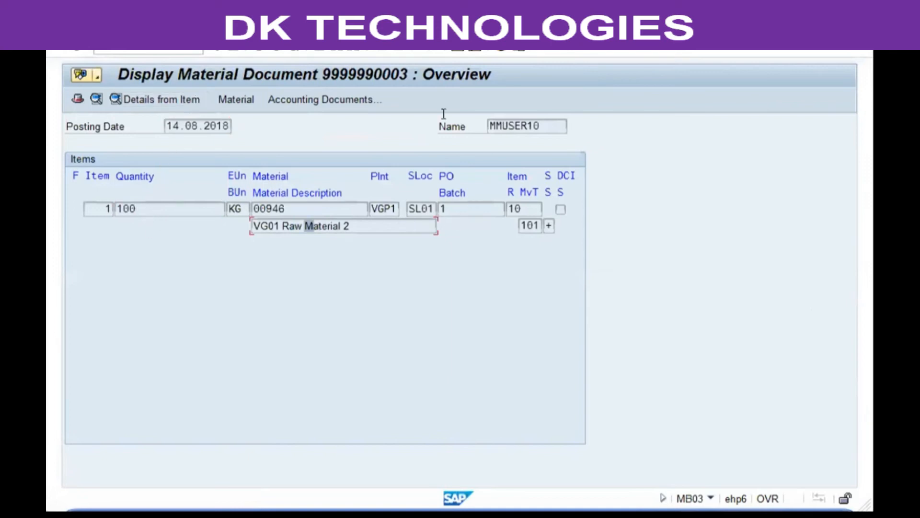
{"action": "left_click", "coordinate": [137, 209]}
{"action": "double_click", "coordinate": [159, 209]}
{"action": "double_click", "coordinate": [298, 208]}
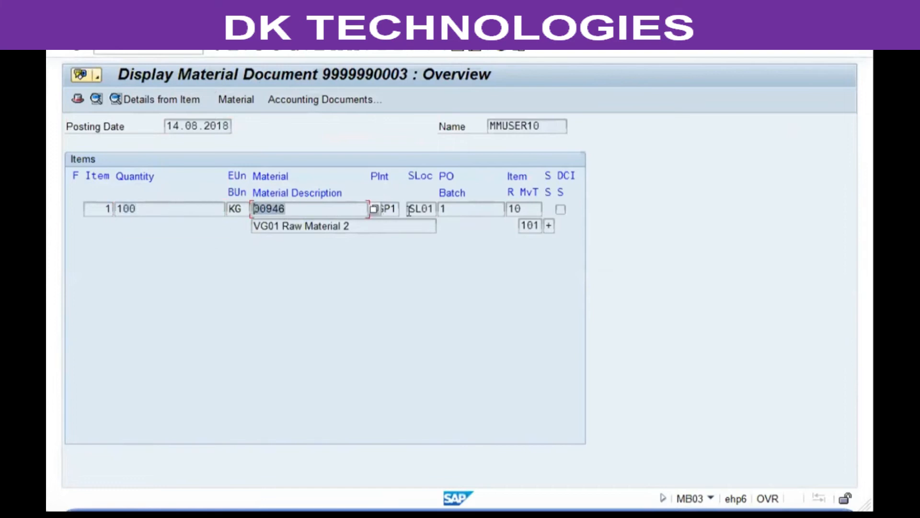
{"action": "left_click", "coordinate": [395, 208]}
{"action": "left_click", "coordinate": [421, 208]}
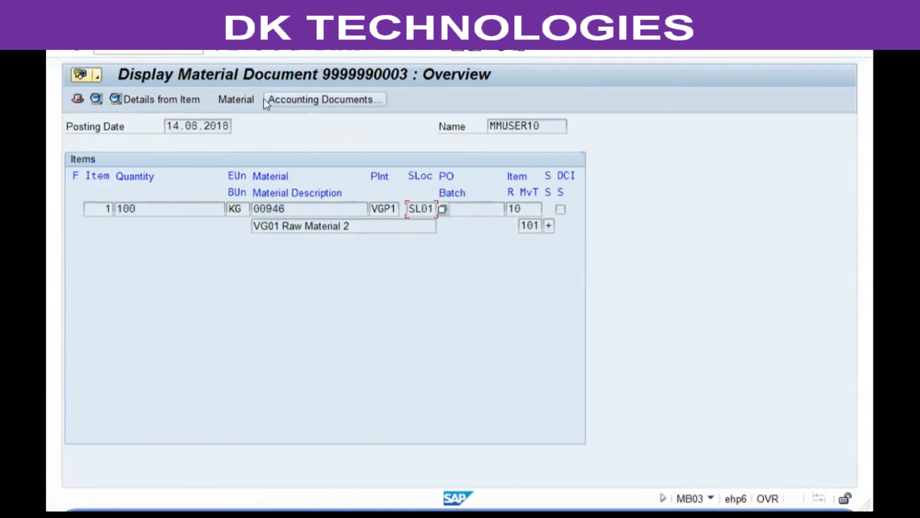
{"action": "left_click", "coordinate": [316, 101]}
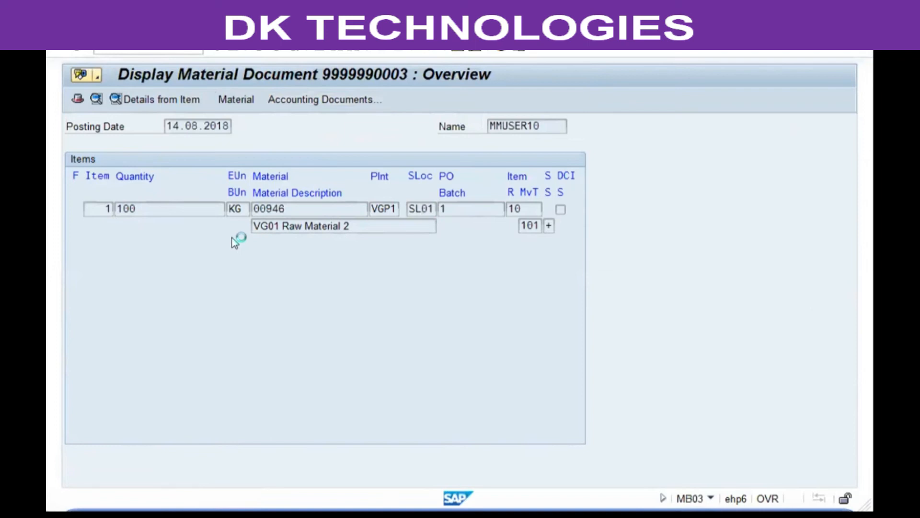
{"action": "left_click", "coordinate": [225, 193]}
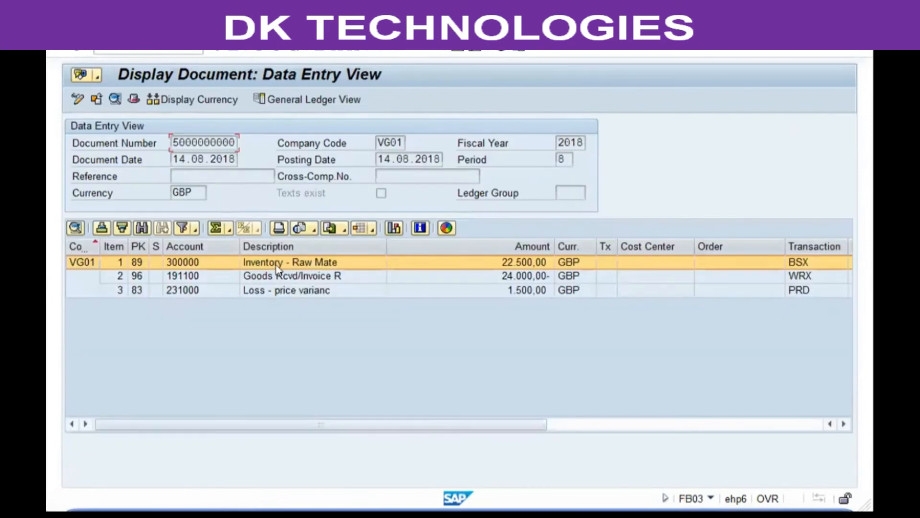
{"action": "left_click", "coordinate": [299, 277]}
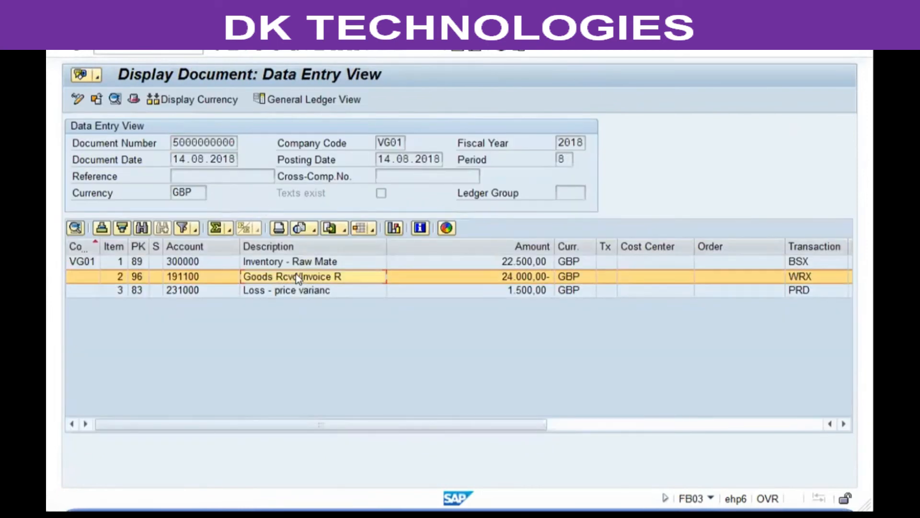
{"action": "left_click", "coordinate": [528, 278]}
{"action": "left_click", "coordinate": [514, 262]}
{"action": "left_click", "coordinate": [520, 270]}
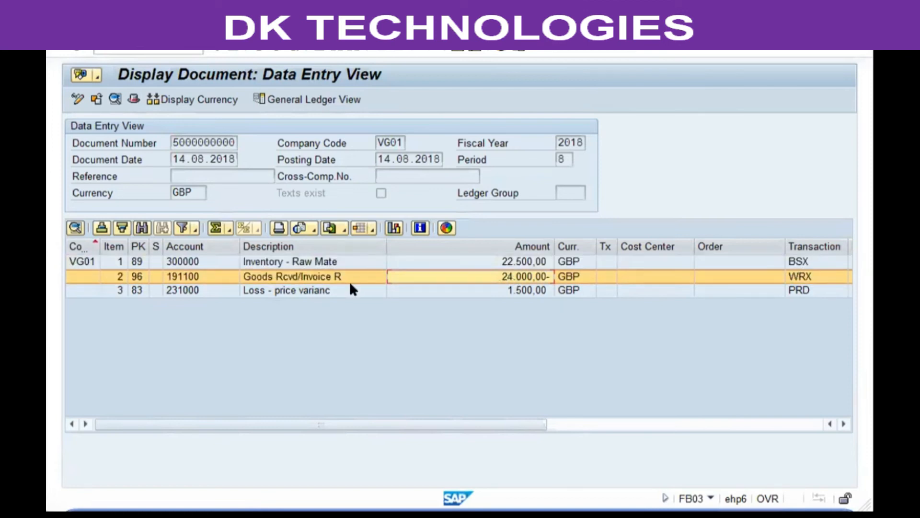
{"action": "left_click", "coordinate": [460, 291]}
{"action": "left_click", "coordinate": [298, 263]}
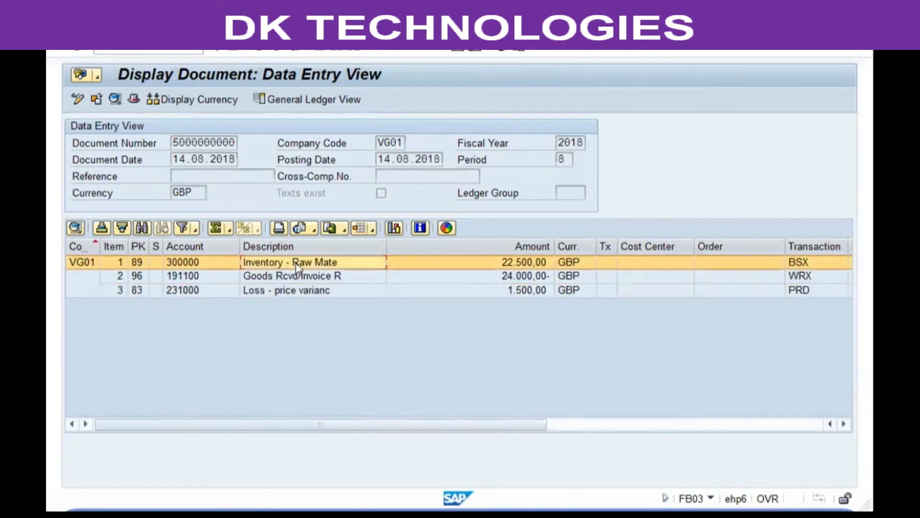
Start the MMBE stock overview with /nmmbe
{"action": "left_click", "coordinate": [196, 52]}
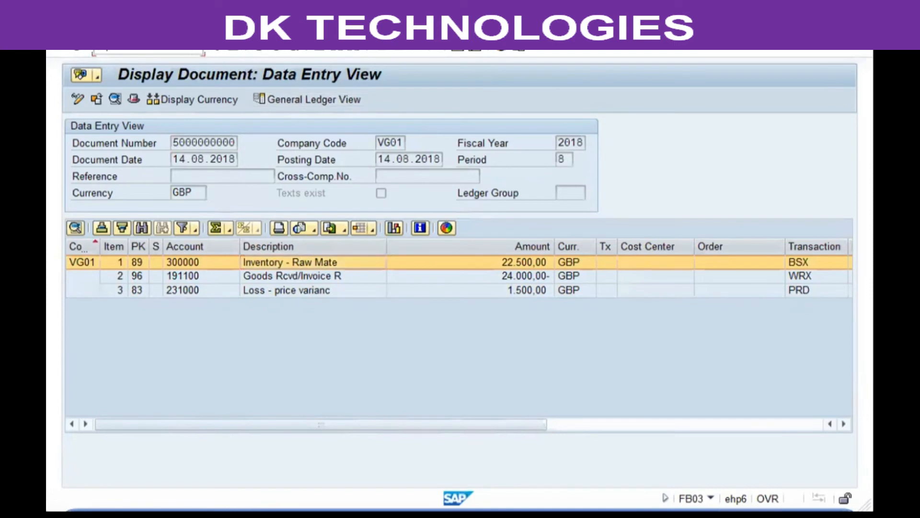
{"action": "type", "text": "/nmmbe"}
{"action": "key", "text": "Return"}
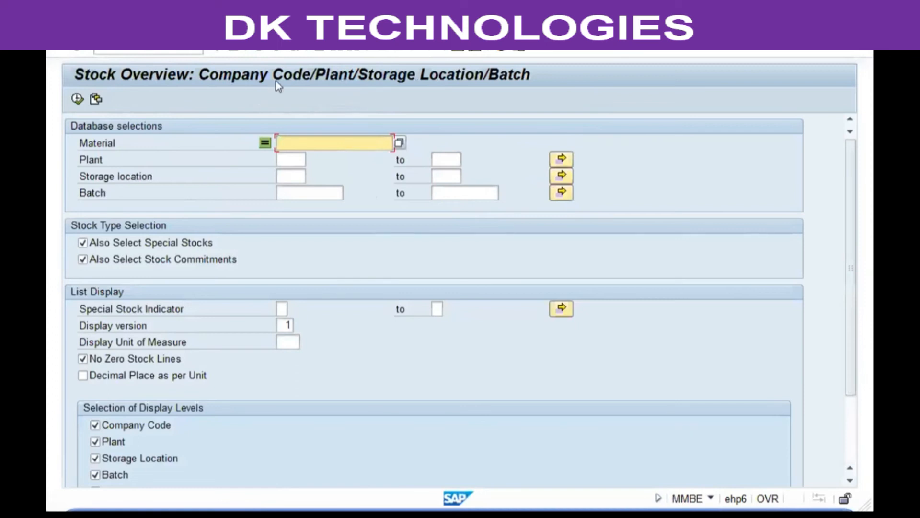
{"action": "key", "text": "F3"}
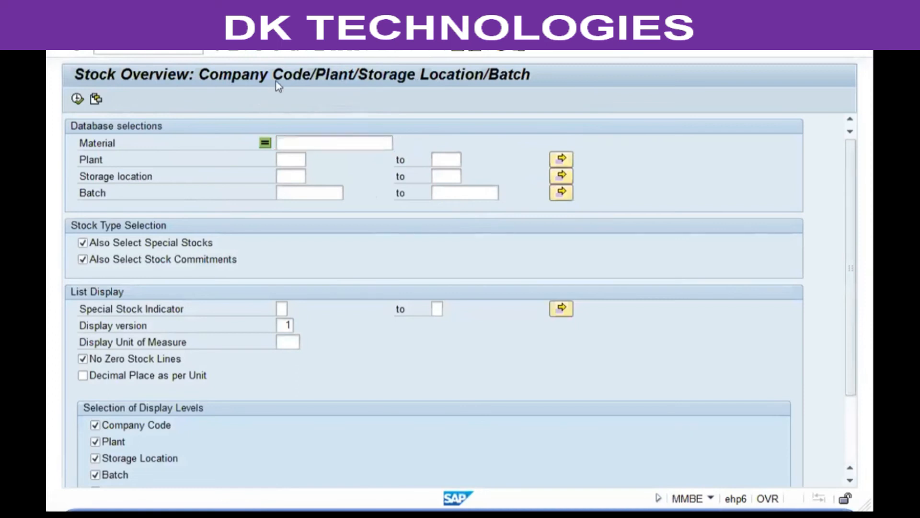
{"action": "type", "text": "mb03"}
{"action": "key", "text": "Return"}
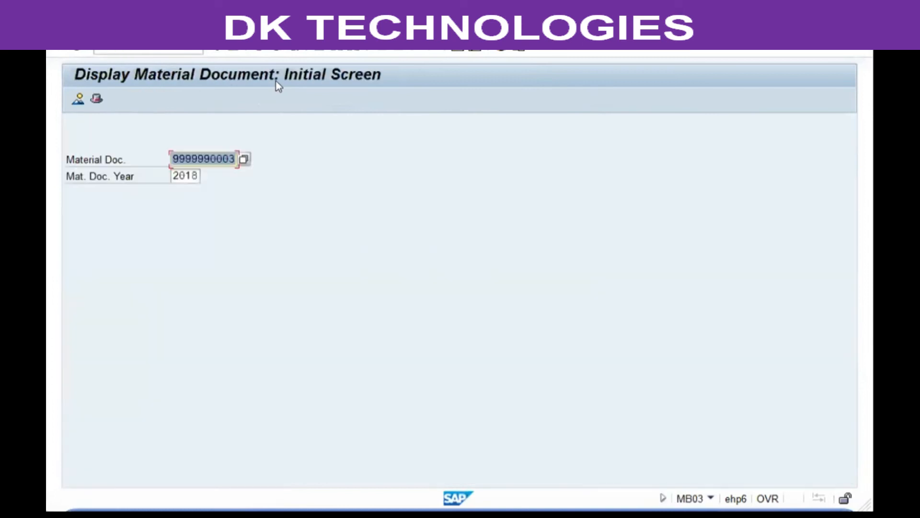
{"action": "key", "text": "Return"}
{"action": "key", "text": "F3"}
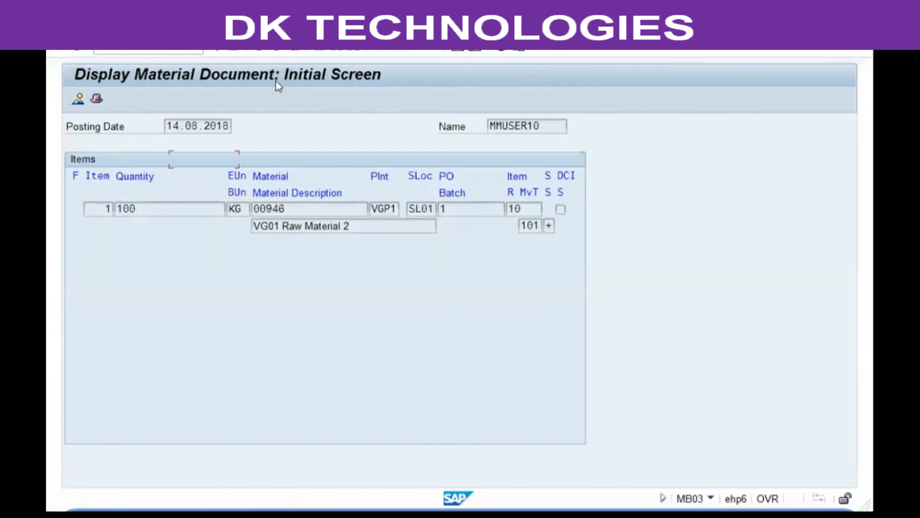
{"action": "key", "text": "F3"}
Show MMBE stock for material 946, confirm 100 KG unrestricted in SL01, and exit
{"action": "key", "text": "Return"}
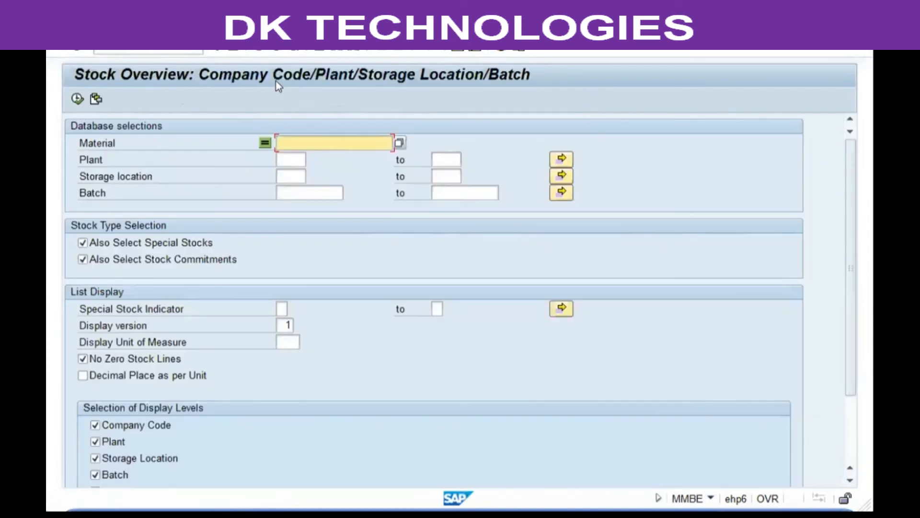
{"action": "type", "text": "946"}
{"action": "key", "text": "F8"}
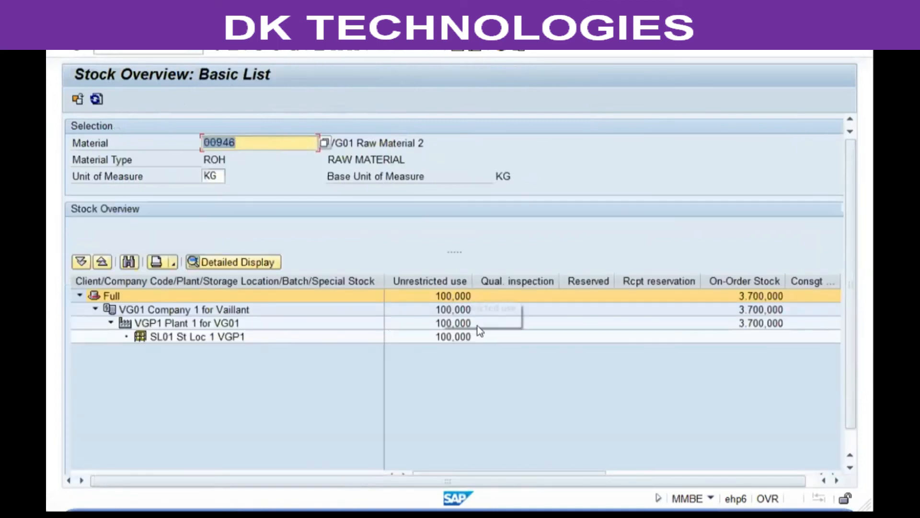
{"action": "left_click", "coordinate": [446, 337]}
{"action": "left_click", "coordinate": [87, 297]}
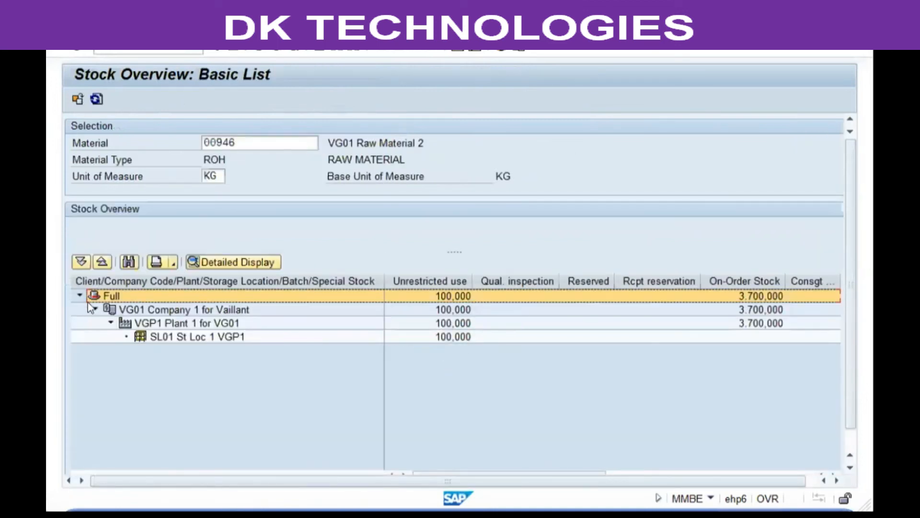
{"action": "left_click", "coordinate": [270, 51]}
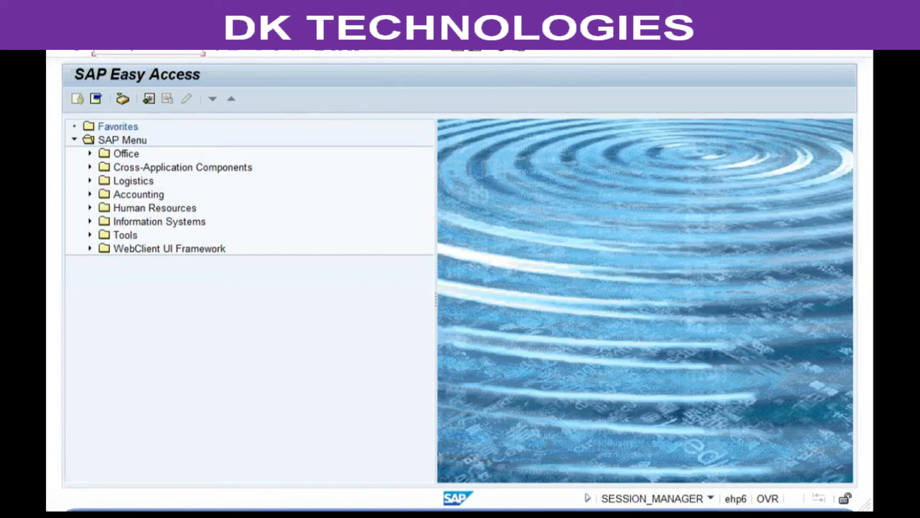
Display PO 1's history and status: 100 KG received, 400 KG still to deliver
{"action": "key", "text": "Return"}
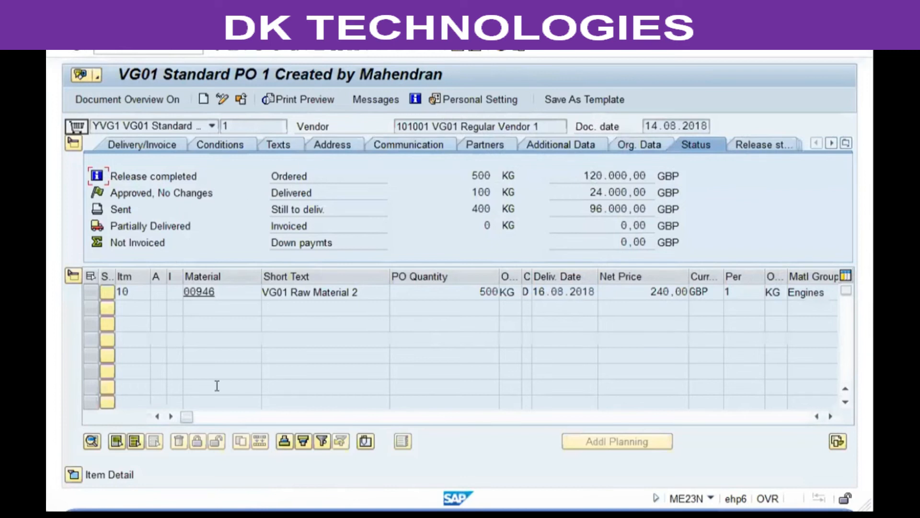
{"action": "left_click", "coordinate": [73, 474]}
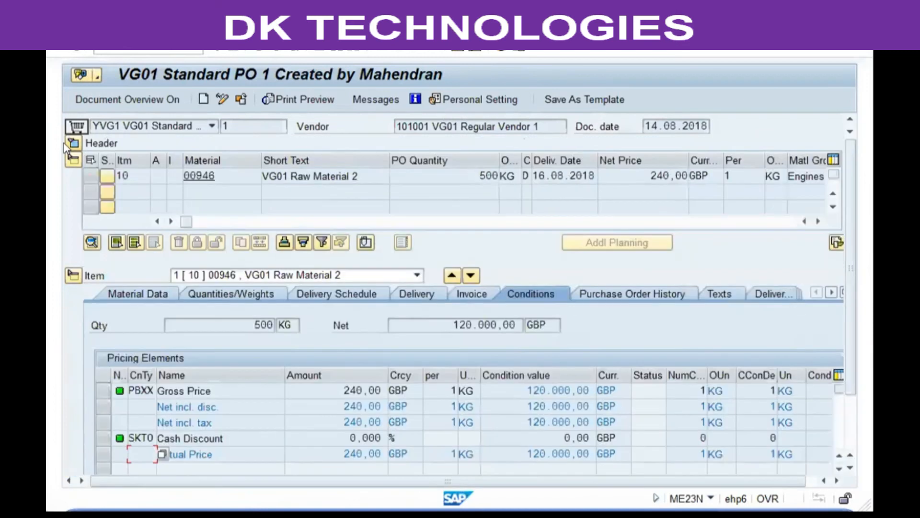
{"action": "left_click", "coordinate": [633, 295]}
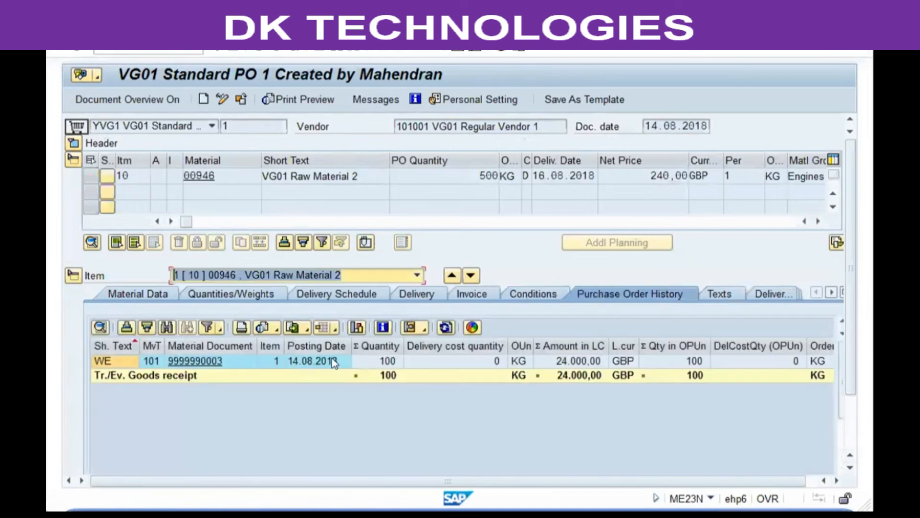
{"action": "left_click", "coordinate": [375, 362]}
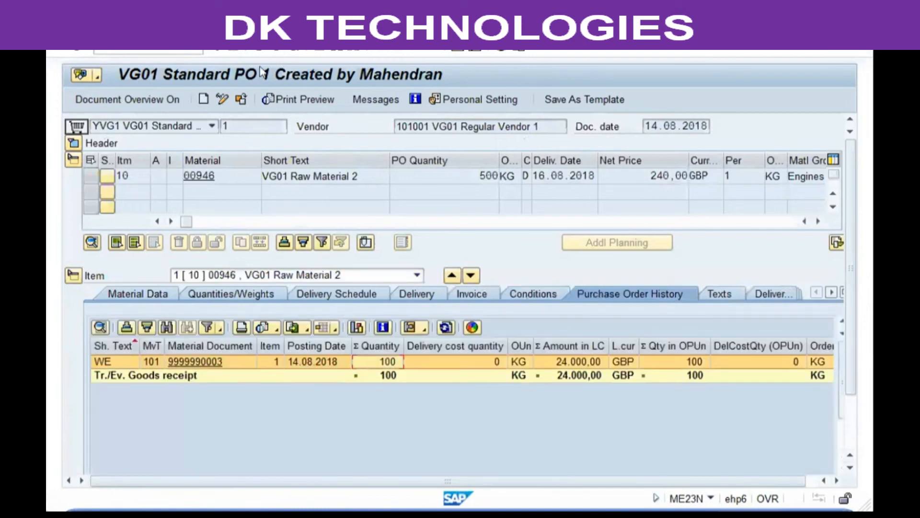
{"action": "left_click", "coordinate": [73, 143]}
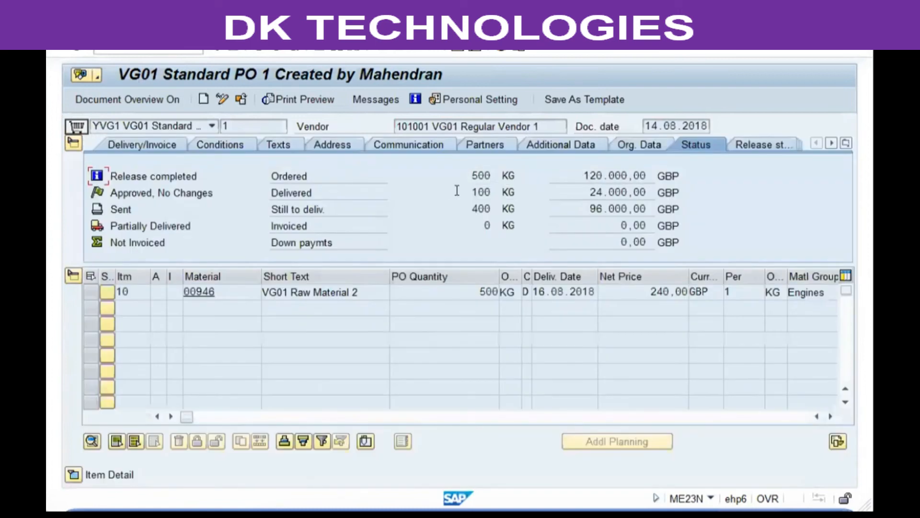
{"action": "left_click", "coordinate": [459, 207]}
Launch MIGO from the recently used transactions list
{"action": "left_click", "coordinate": [196, 50]}
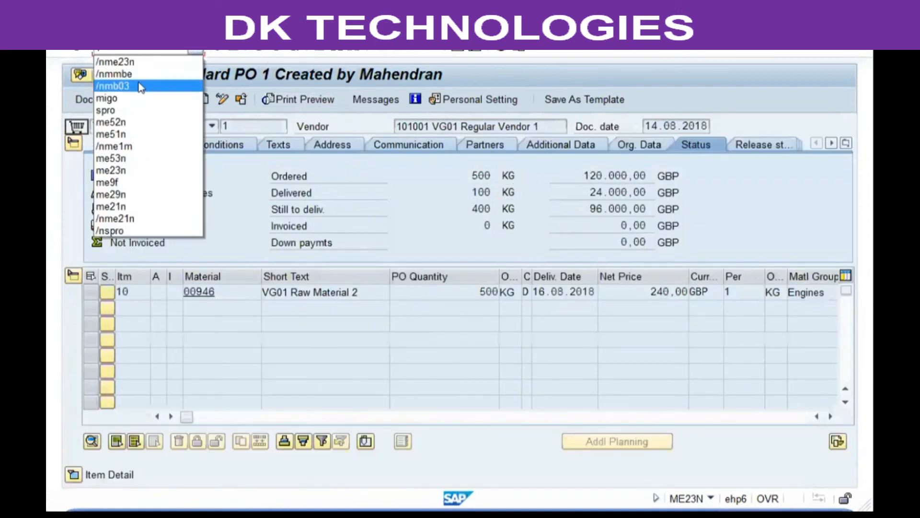
{"action": "left_click", "coordinate": [128, 97]}
{"action": "key", "text": "Home"}
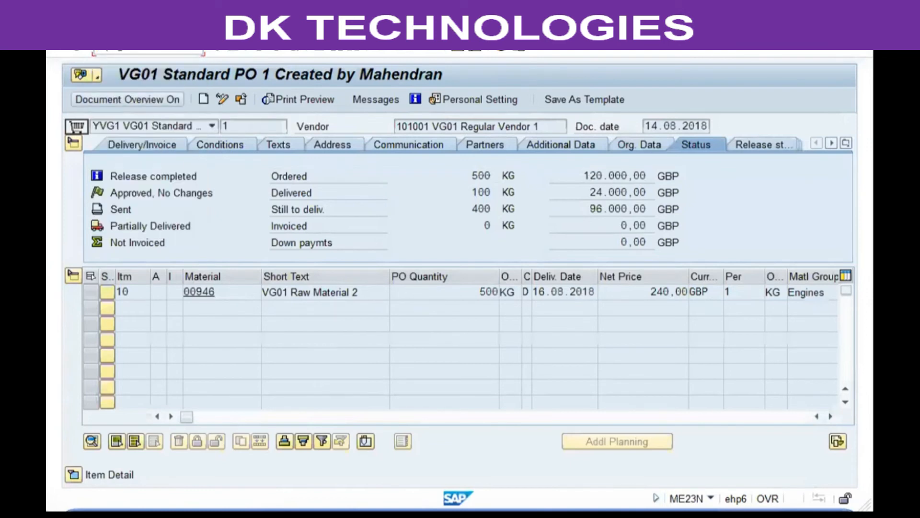
Load purchase order 1 into the goods receipt and open Distribute Quantity for line 1
{"action": "left_click", "coordinate": [130, 98]}
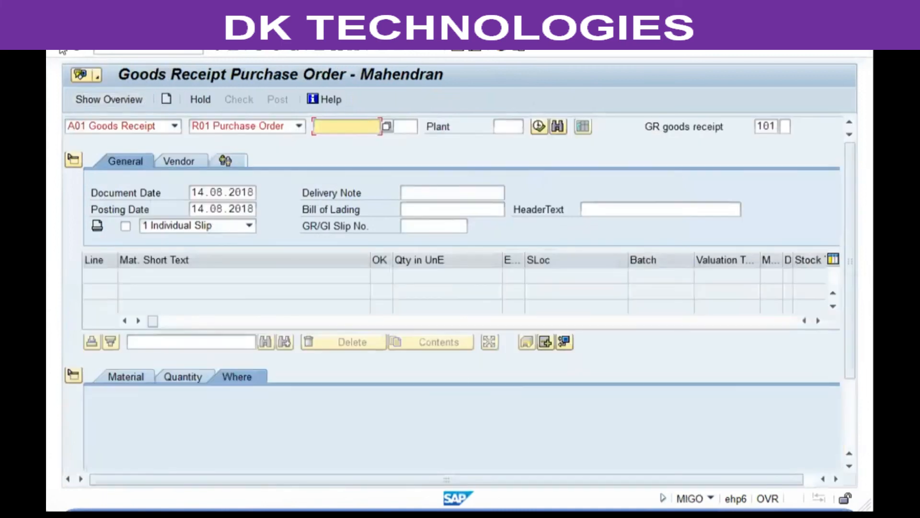
{"action": "type", "text": "1"}
{"action": "key", "text": "Return"}
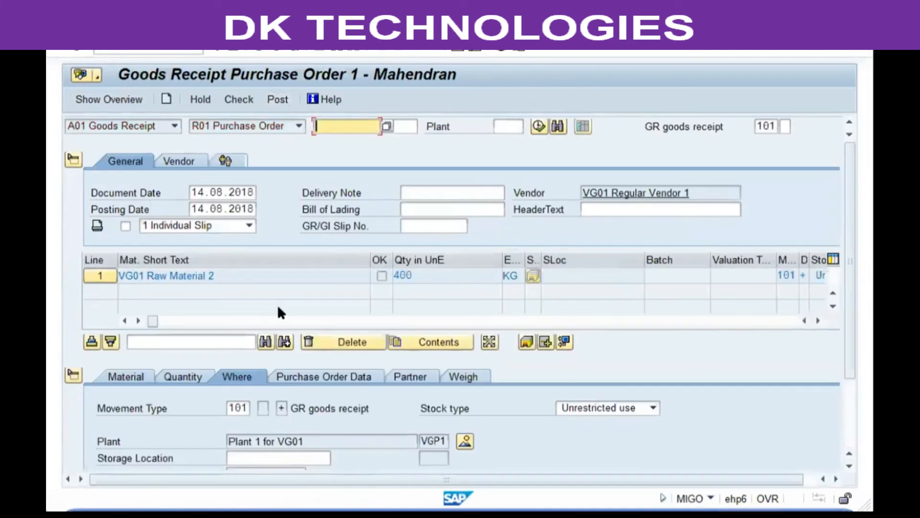
{"action": "left_click", "coordinate": [102, 278]}
{"action": "left_click", "coordinate": [488, 342]}
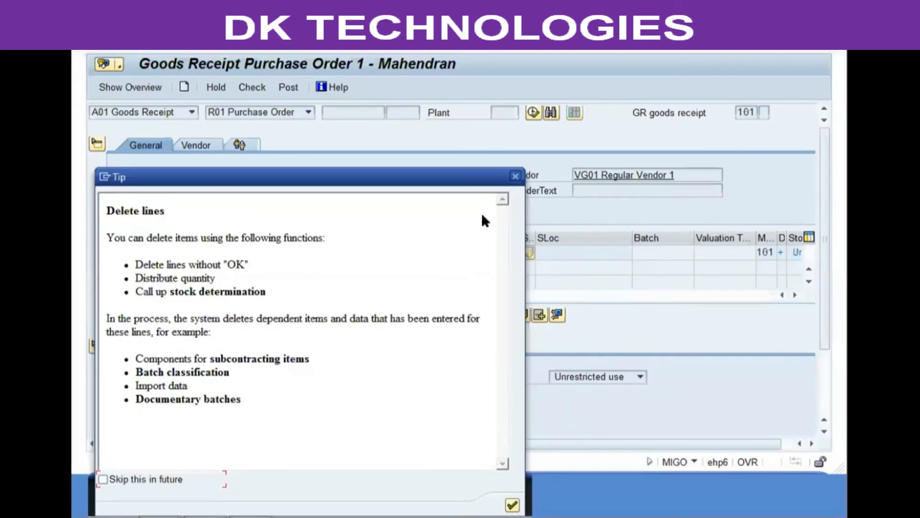
{"action": "left_click", "coordinate": [515, 176]}
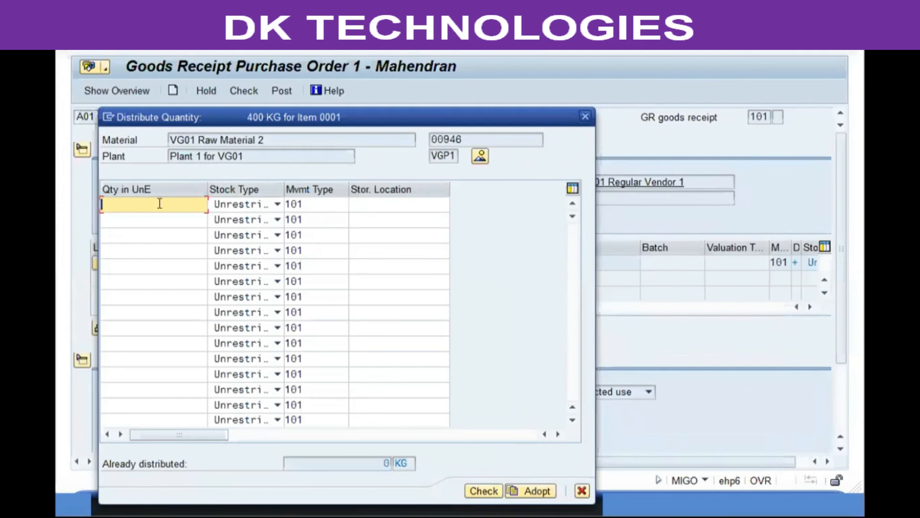
Enter split rows of 100 KG unrestricted and 75 KG quality inspection, both in SL02
{"action": "type", "text": "100"}
{"action": "key", "text": "Tab"}
{"action": "key", "text": "Tab"}
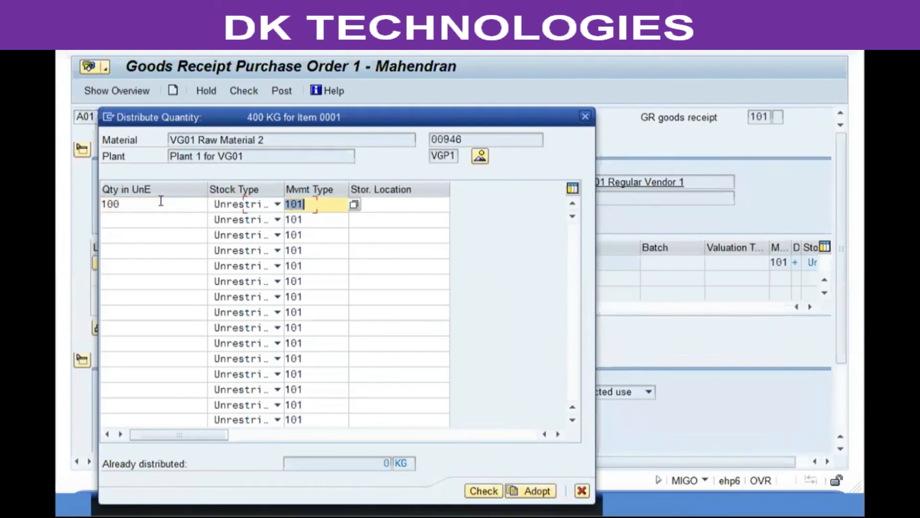
{"action": "key", "text": "Tab"}
{"action": "type", "text": "sl02"}
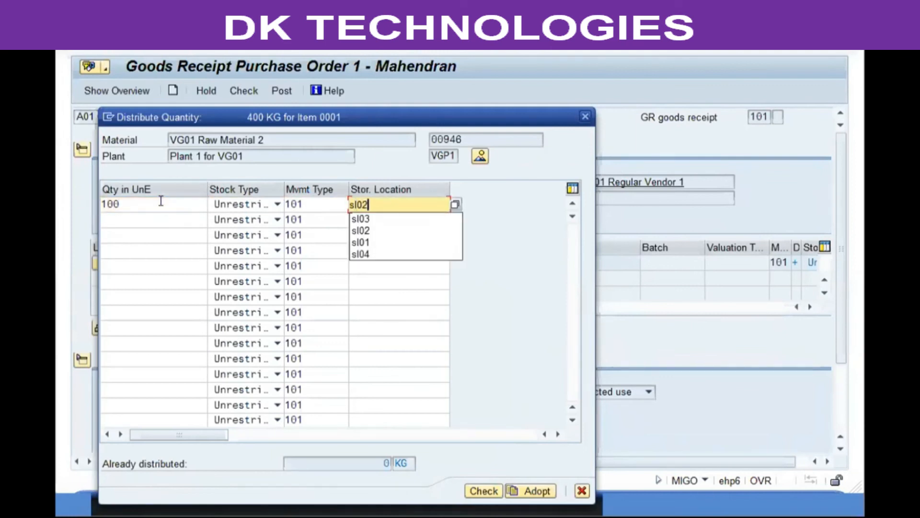
{"action": "key", "text": "Down"}
{"action": "key", "text": "shift+Tab"}
{"action": "key", "text": "shift+Tab"}
{"action": "key", "text": "shift+Tab"}
{"action": "type", "text": "50"}
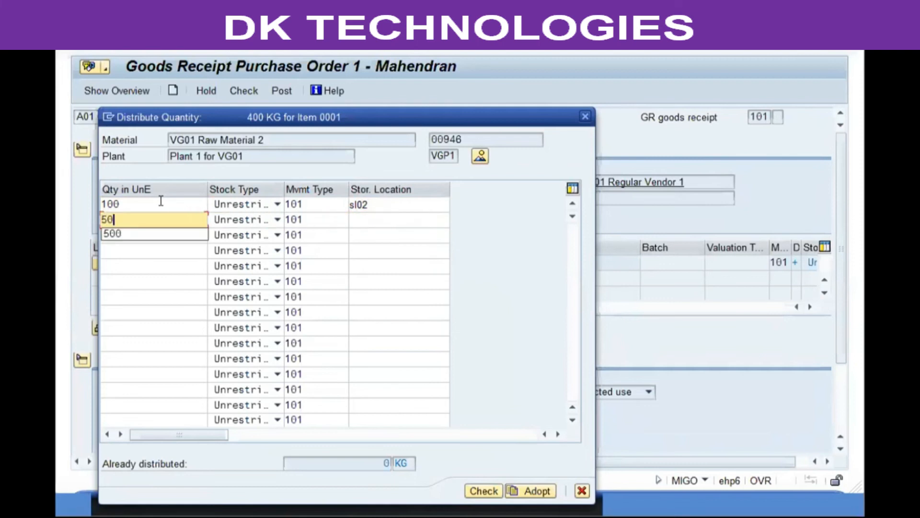
{"action": "key", "text": "BackSpace"}
{"action": "key", "text": "BackSpace"}
{"action": "type", "text": "75"}
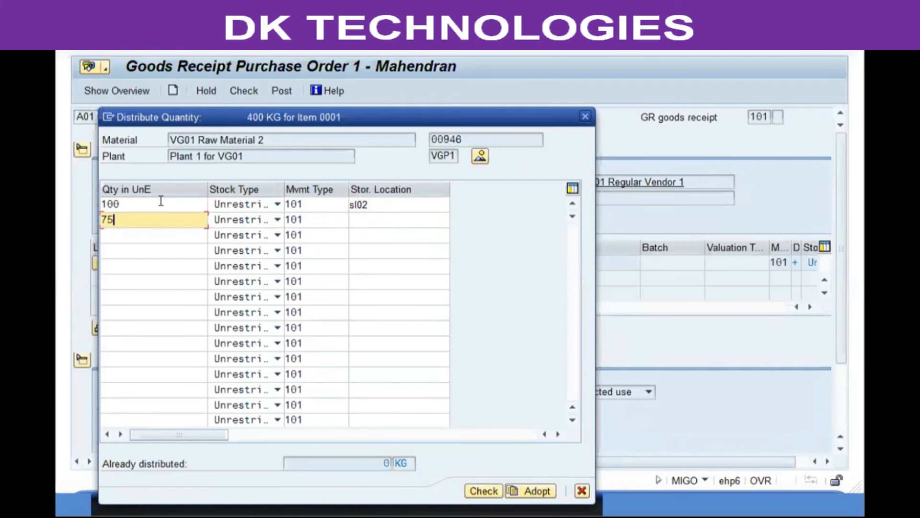
{"action": "key", "text": "Tab"}
{"action": "key", "text": "F4"}
{"action": "key", "text": "Return"}
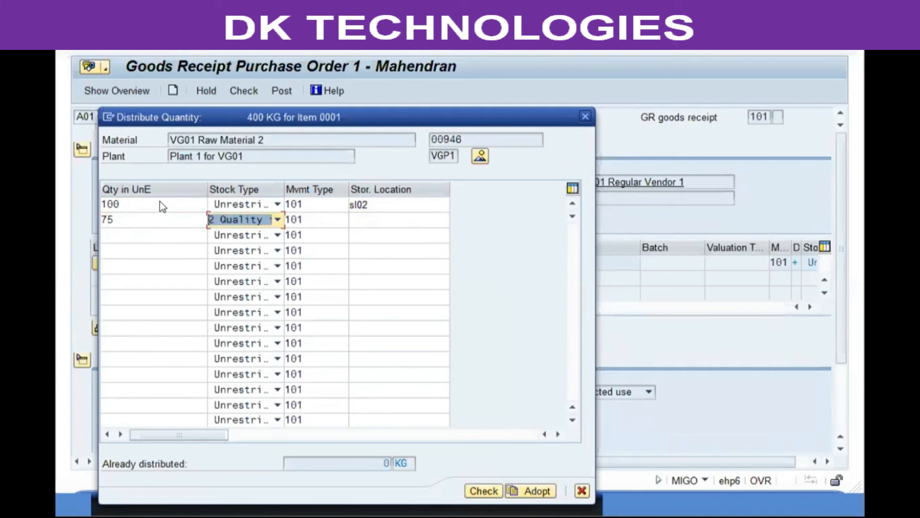
{"action": "key", "text": "Tab"}
{"action": "key", "text": "Tab"}
{"action": "key", "text": "shift+Tab"}
{"action": "type", "text": "sl02"}
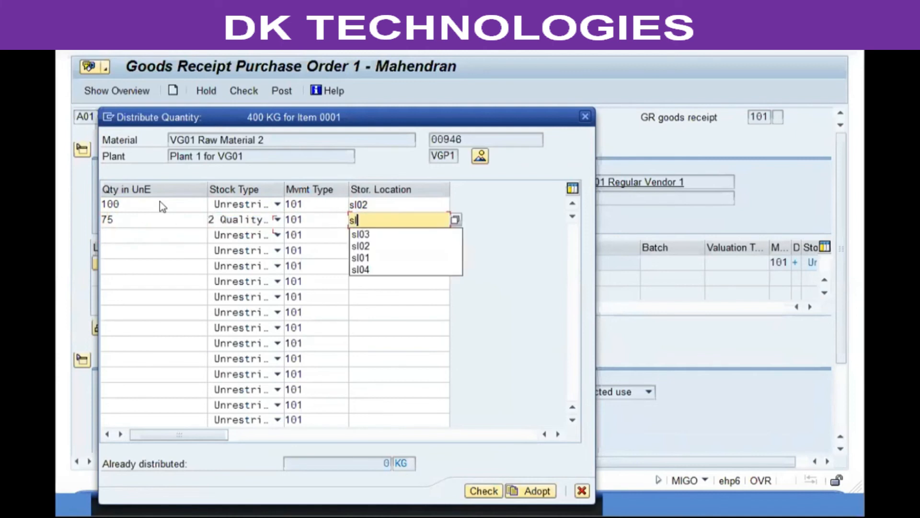
{"action": "key", "text": "Down"}
Add a third split row of 50 KG blocked stock in SL03
{"action": "key", "text": "shift+Tab"}
{"action": "key", "text": "shift+Tab"}
{"action": "key", "text": "shift+Tab"}
{"action": "type", "text": "50"}
{"action": "key", "text": "Tab"}
{"action": "key", "text": "Tab"}
{"action": "key", "text": "shift+Tab"}
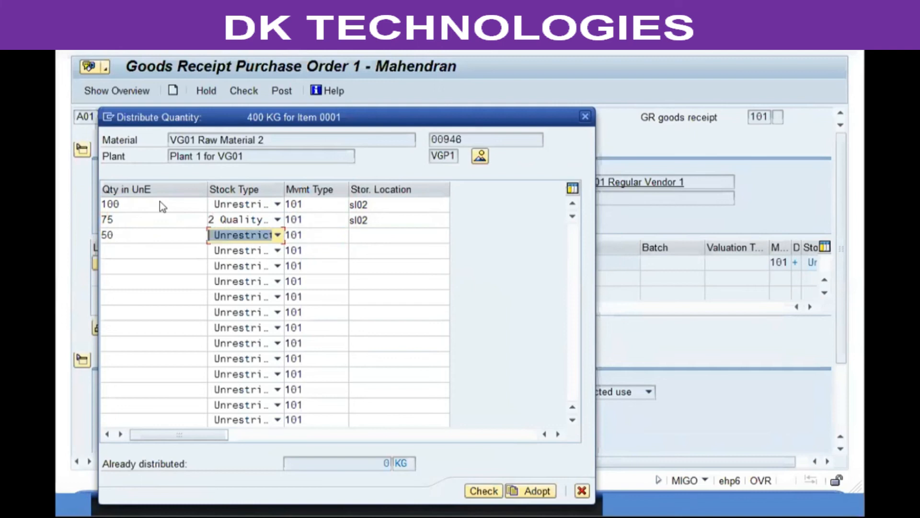
{"action": "key", "text": "F4"}
{"action": "key", "text": "Down"}
{"action": "key", "text": "Return"}
{"action": "key", "text": "Tab"}
{"action": "key", "text": "Tab"}
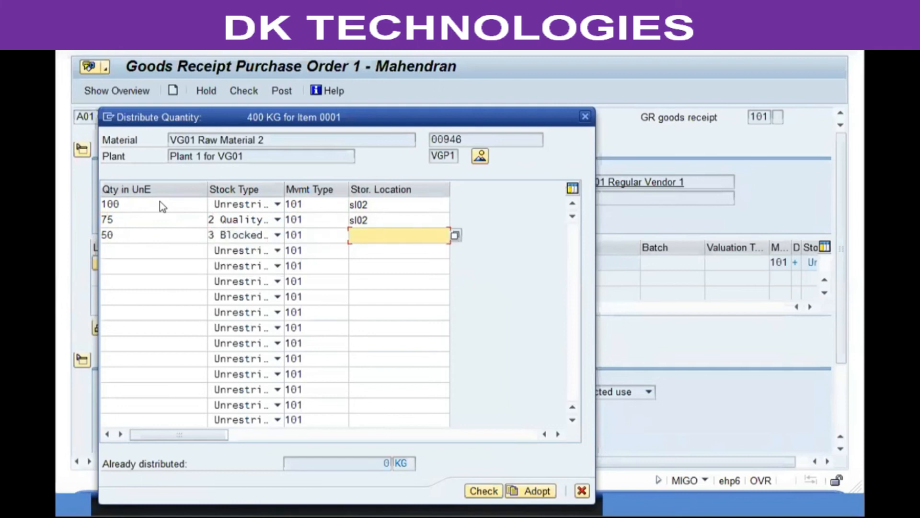
{"action": "type", "text": "sl03"}
{"action": "key", "text": "shift+Tab"}
Review the split rows, adopt them, and mark all three receipt lines OK
{"action": "left_click", "coordinate": [383, 203]}
{"action": "left_click", "coordinate": [382, 216]}
{"action": "left_click", "coordinate": [165, 204]}
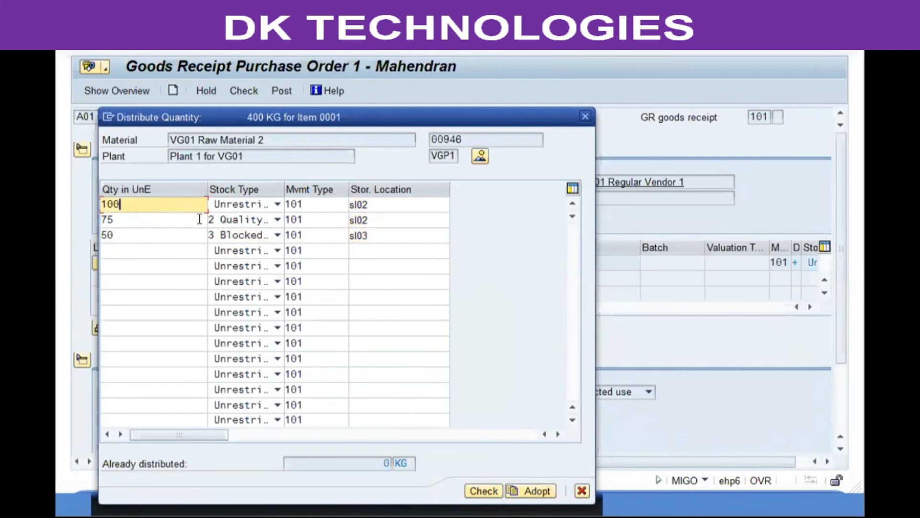
{"action": "left_click", "coordinate": [200, 219]}
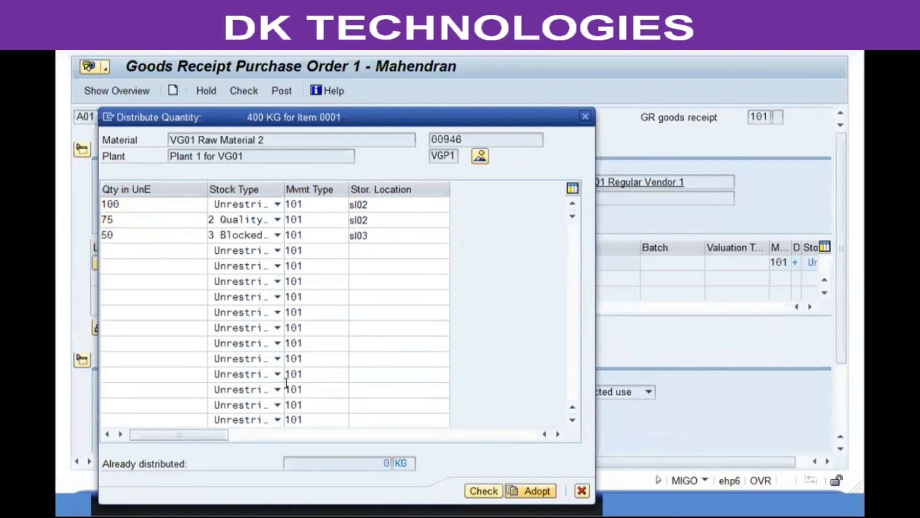
{"action": "left_click", "coordinate": [532, 490]}
{"action": "left_click", "coordinate": [73, 375]}
{"action": "left_click", "coordinate": [382, 276]}
{"action": "left_click", "coordinate": [382, 292]}
{"action": "left_click", "coordinate": [382, 307]}
Check the receipt, read the errors that material 00946 lacks SL02/SL03, and close the log
{"action": "left_click", "coordinate": [103, 473]}
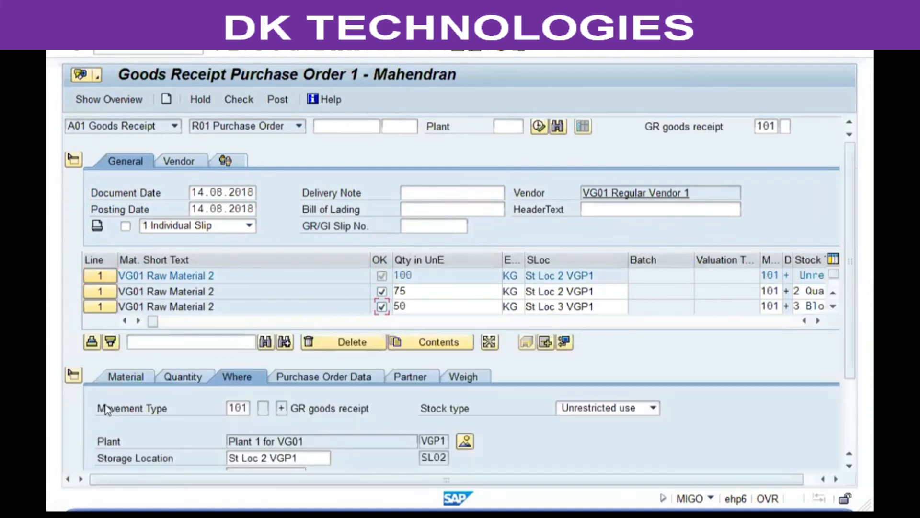
{"action": "left_click", "coordinate": [74, 159]}
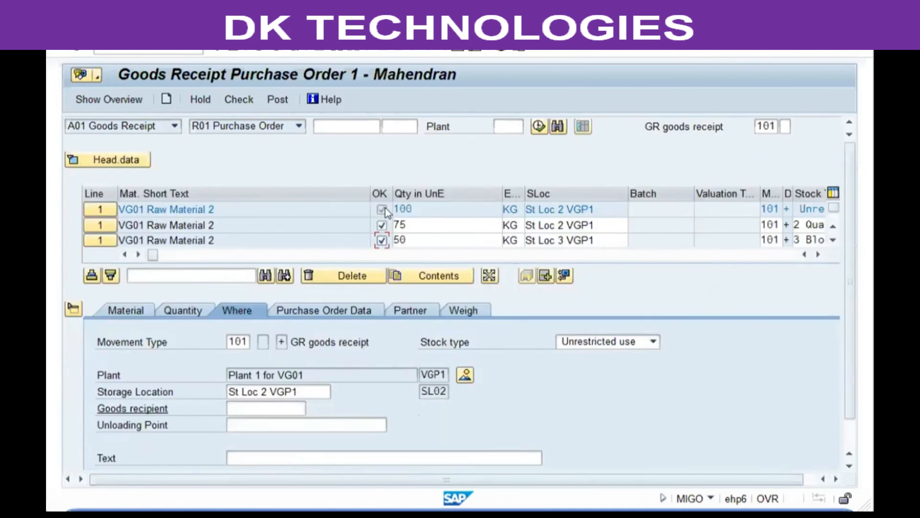
{"action": "left_click", "coordinate": [241, 99]}
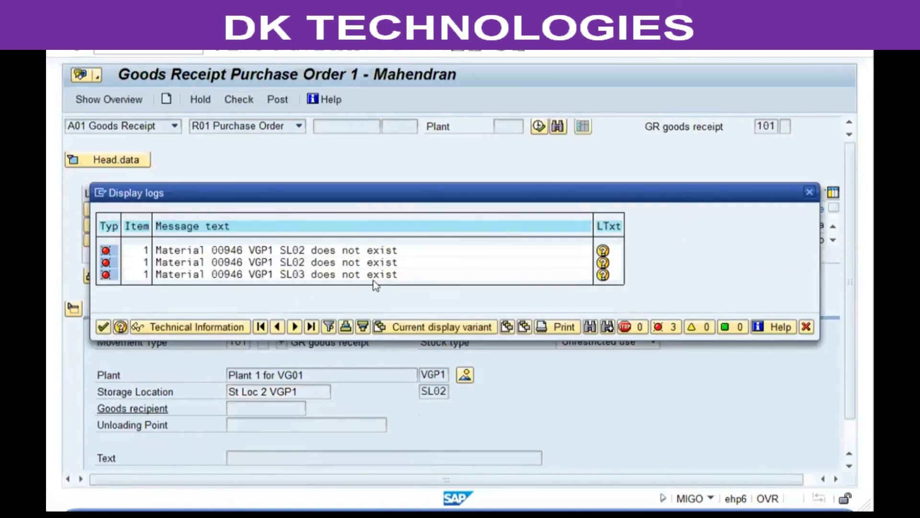
{"action": "left_click", "coordinate": [805, 327]}
{"action": "left_click", "coordinate": [144, 49]}
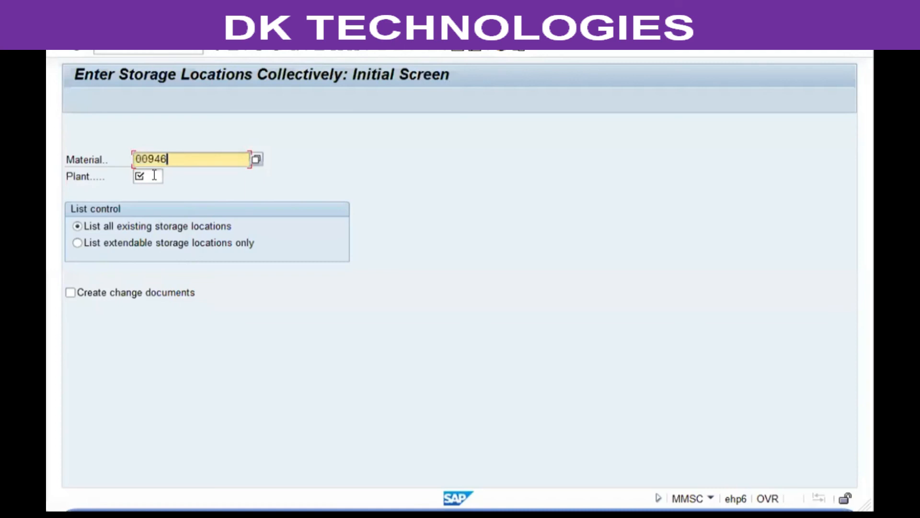
Add storage locations SL02, SL03 and SL04 for material 00946 in plant VGP1, save, and exit
{"action": "left_click", "coordinate": [154, 176]}
{"action": "type", "text": "vgp1"}
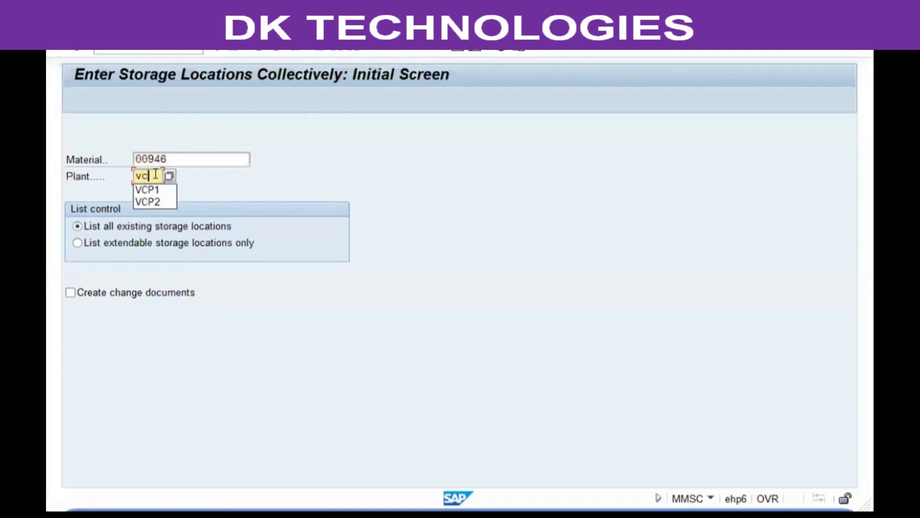
{"action": "type", "text": "sl02"}
{"action": "key", "text": "Return"}
{"action": "type", "text": "sl03"}
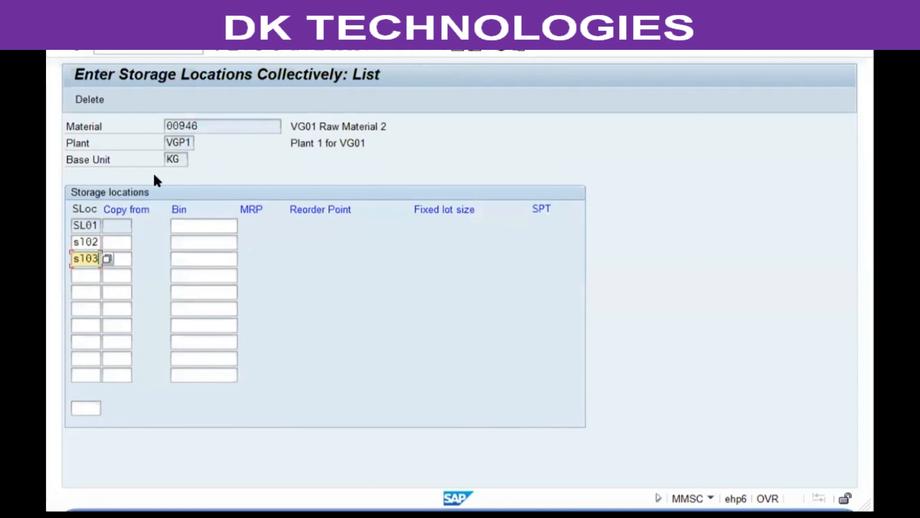
{"action": "key", "text": "Down"}
{"action": "type", "text": "s"}
{"action": "key", "text": "Down"}
{"action": "key", "text": "Return"}
{"action": "key", "text": "Return"}
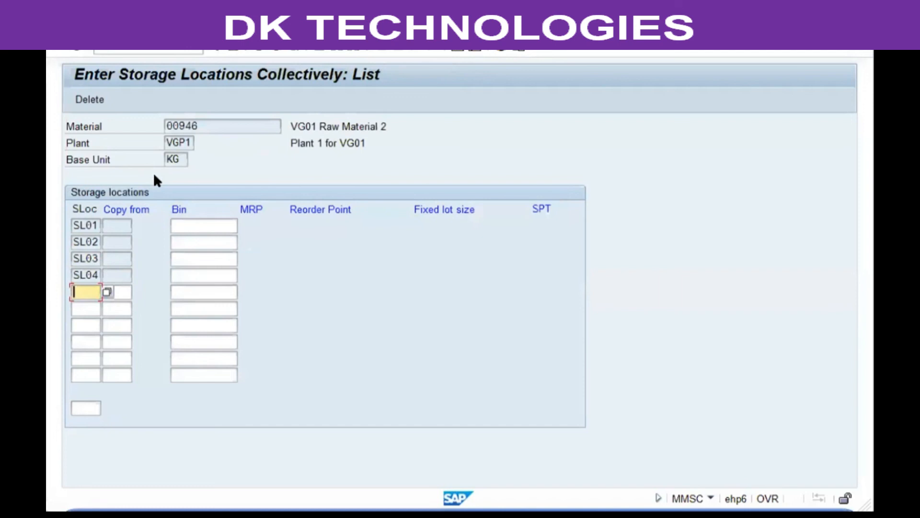
{"action": "key", "text": "ctrl+s"}
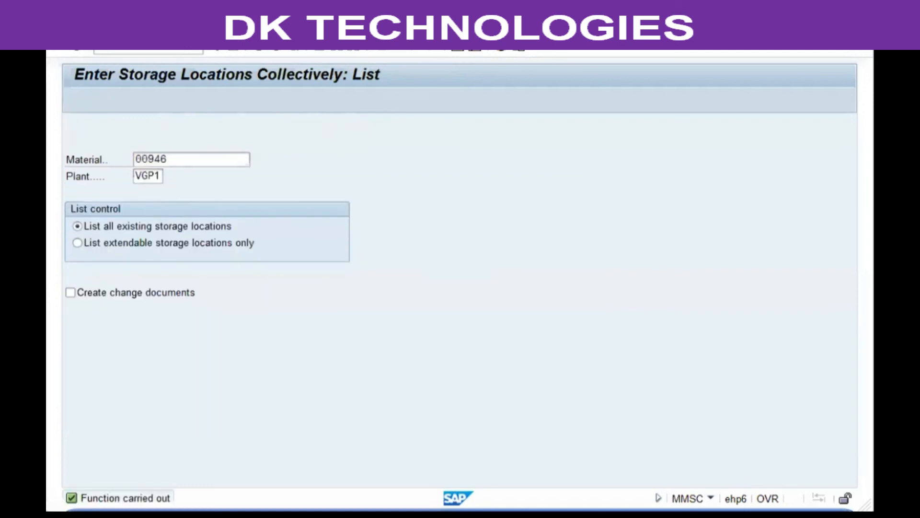
{"action": "key", "text": "F3"}
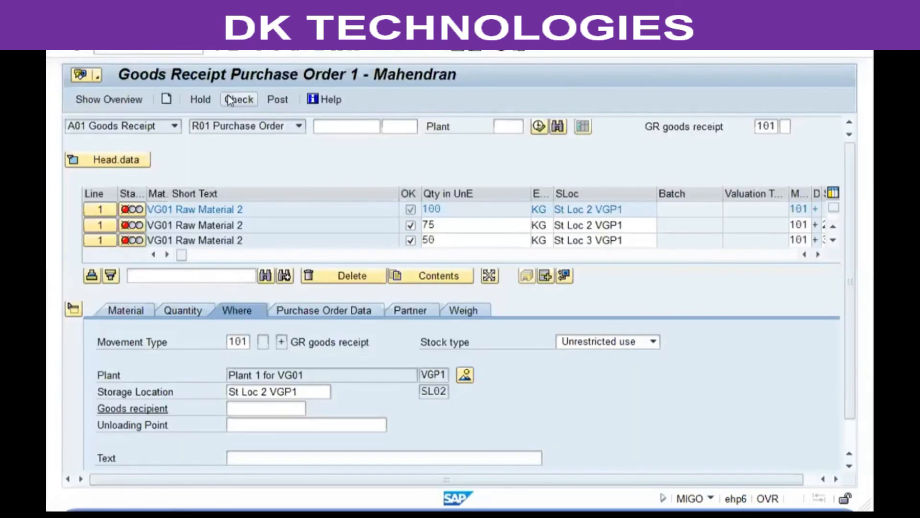
Re-check the goods receipt, close the plant-data lock error log, and exit MIGO without saving
{"action": "left_click", "coordinate": [239, 99]}
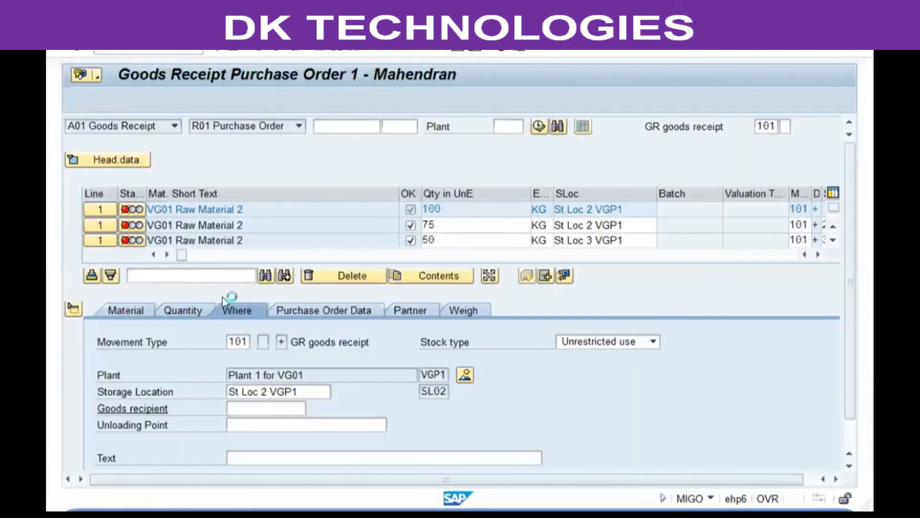
{"action": "left_click", "coordinate": [103, 327]}
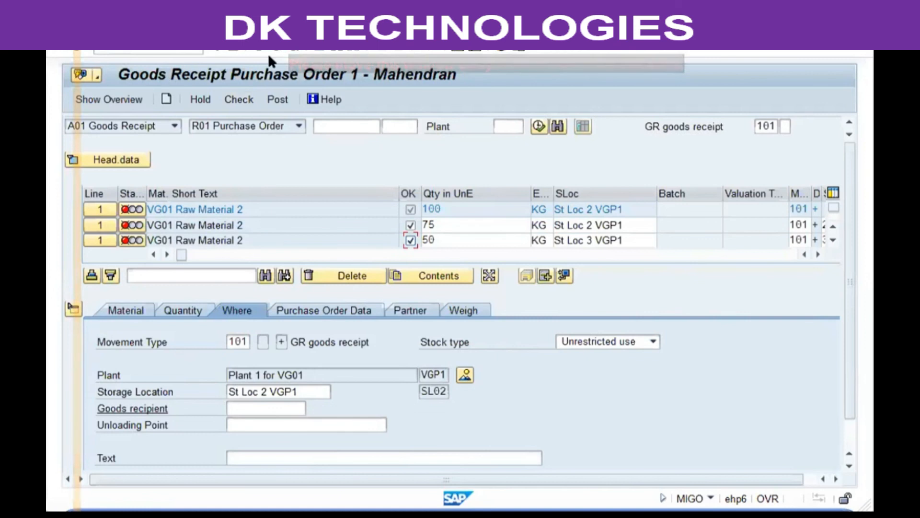
{"action": "key", "text": "F3"}
{"action": "left_click", "coordinate": [366, 277]}
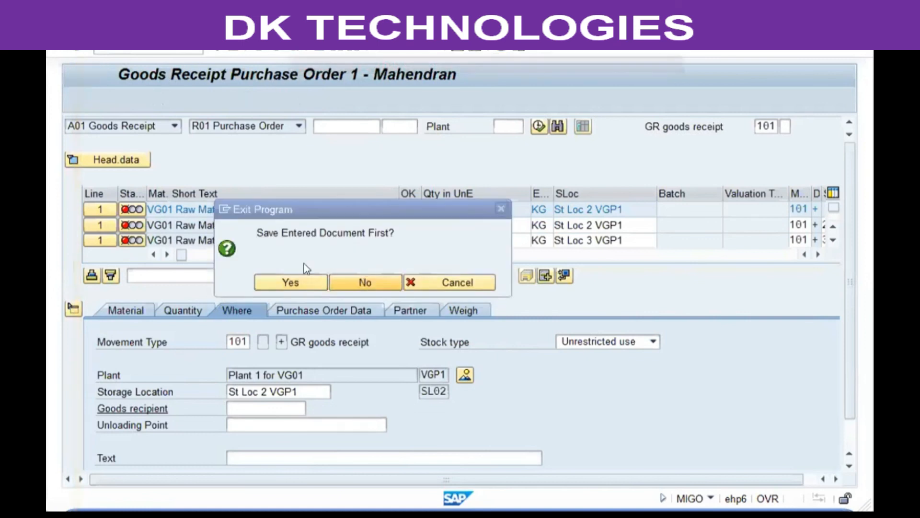
Restart MIGO from the recent-transactions list and enter purchase order 1
{"action": "left_click", "coordinate": [200, 53]}
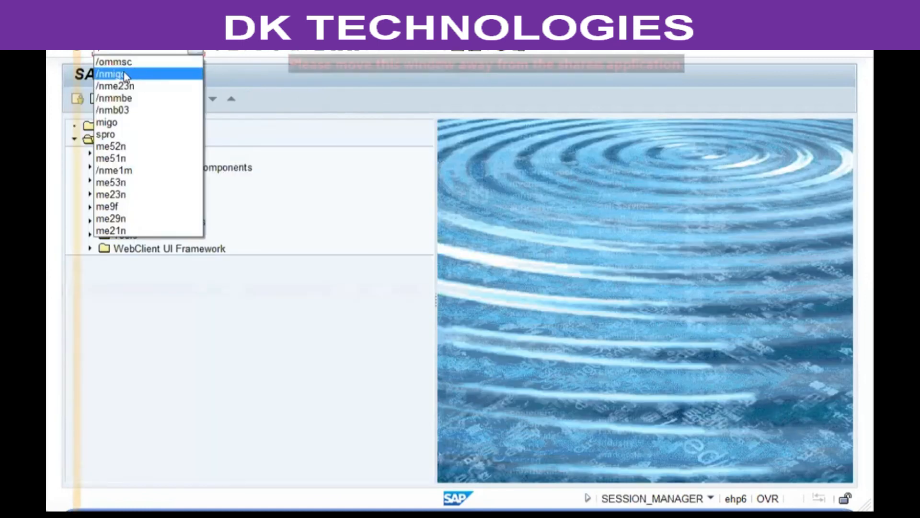
{"action": "left_click", "coordinate": [135, 67]}
{"action": "left_click", "coordinate": [79, 51]}
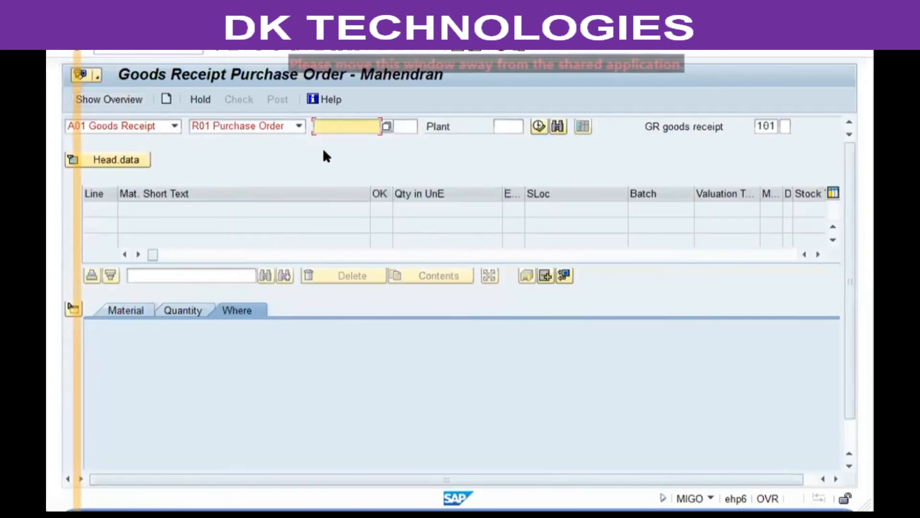
{"action": "type", "text": "1"}
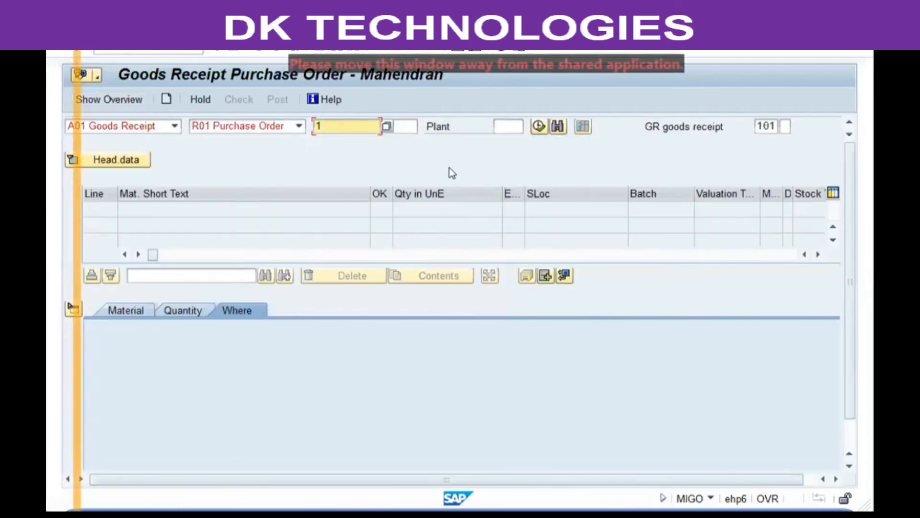